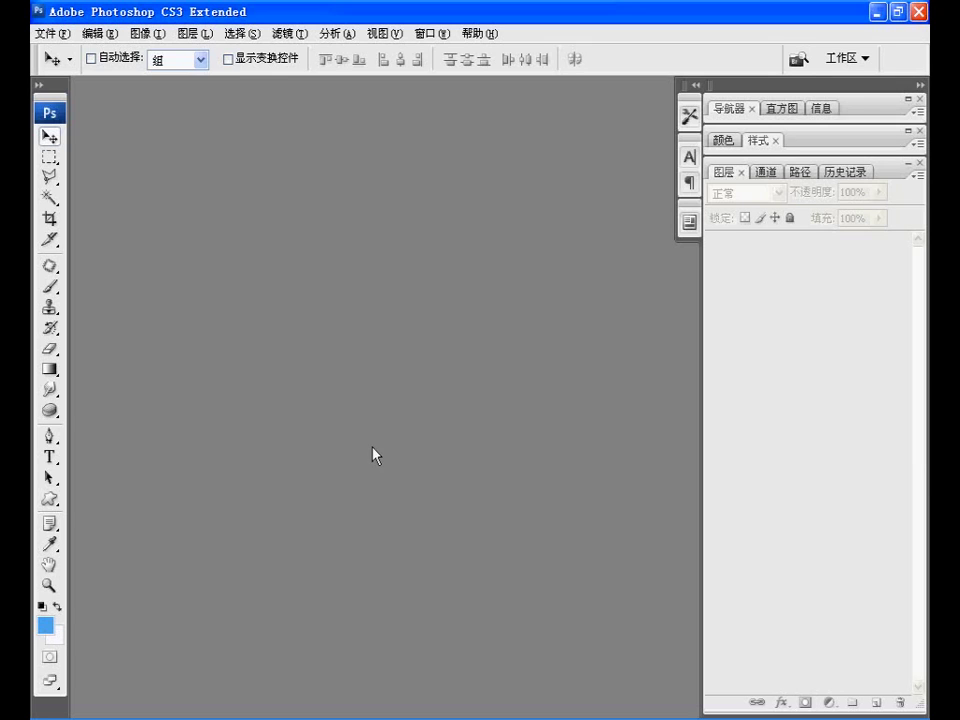
# - Open 松树.jpg from the 素材图片 folder, showing the tree on a single 背景 layer
pyautogui.click(45, 35)
pyautogui.click(64, 63)
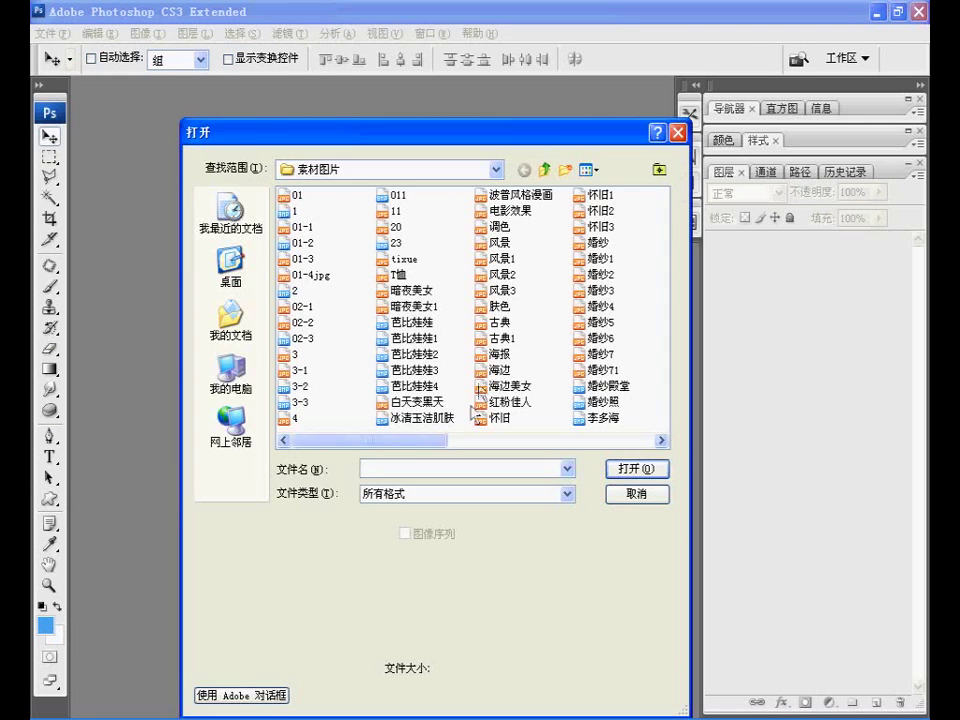
pyautogui.click(478, 441)
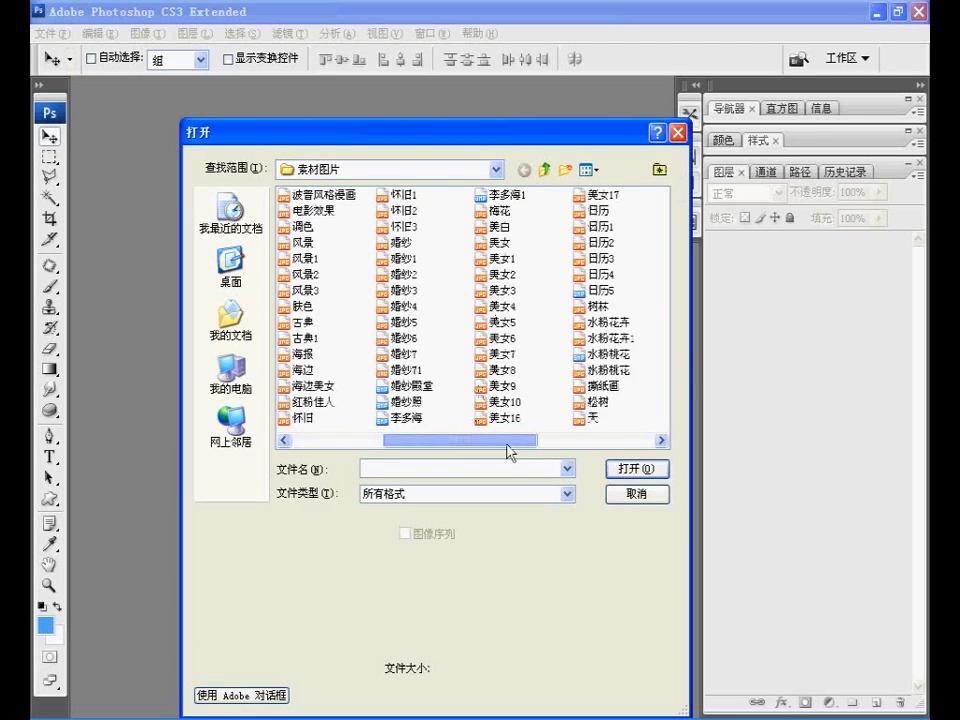
pyautogui.click(497, 401)
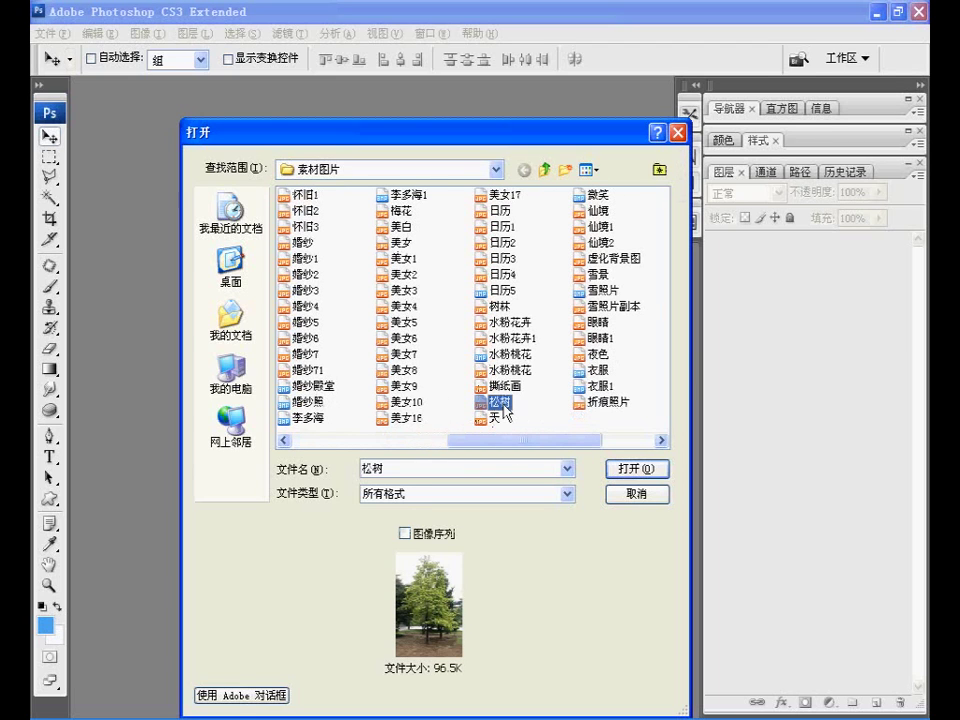
pyautogui.click(645, 469)
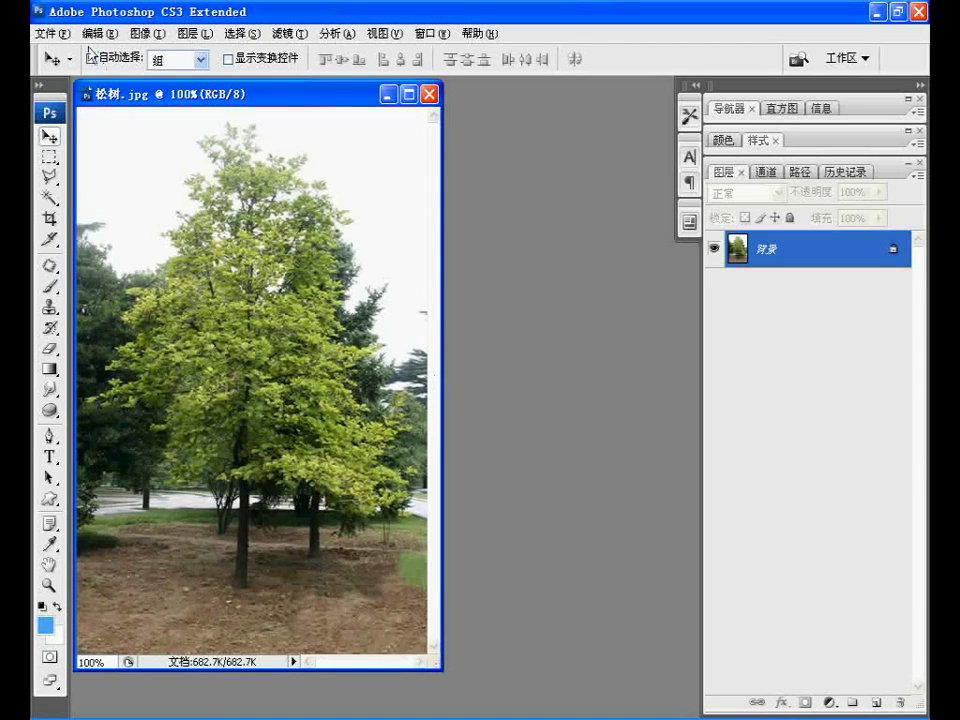
# - Open 天.jpg from the 素材图片 folder as a second document
pyautogui.click(50, 33)
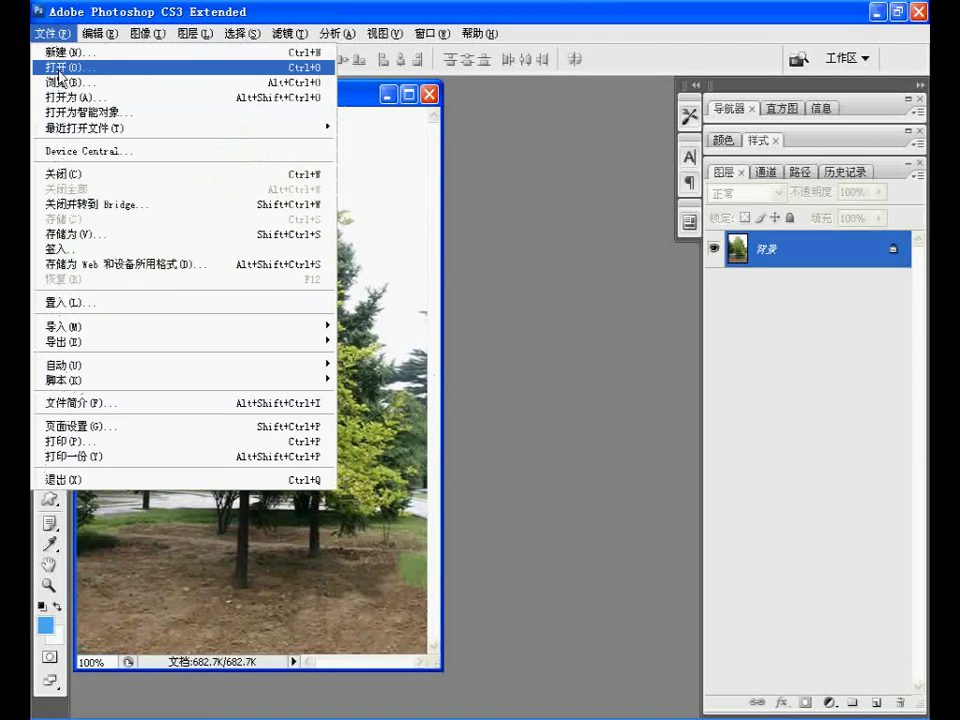
pyautogui.click(58, 70)
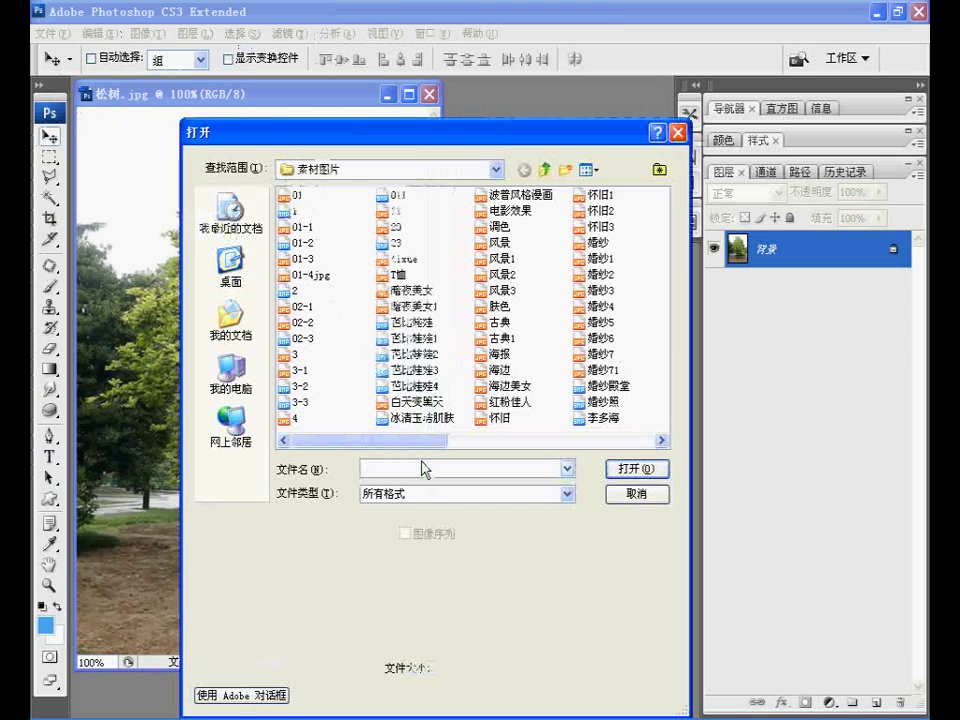
pyautogui.click(493, 440)
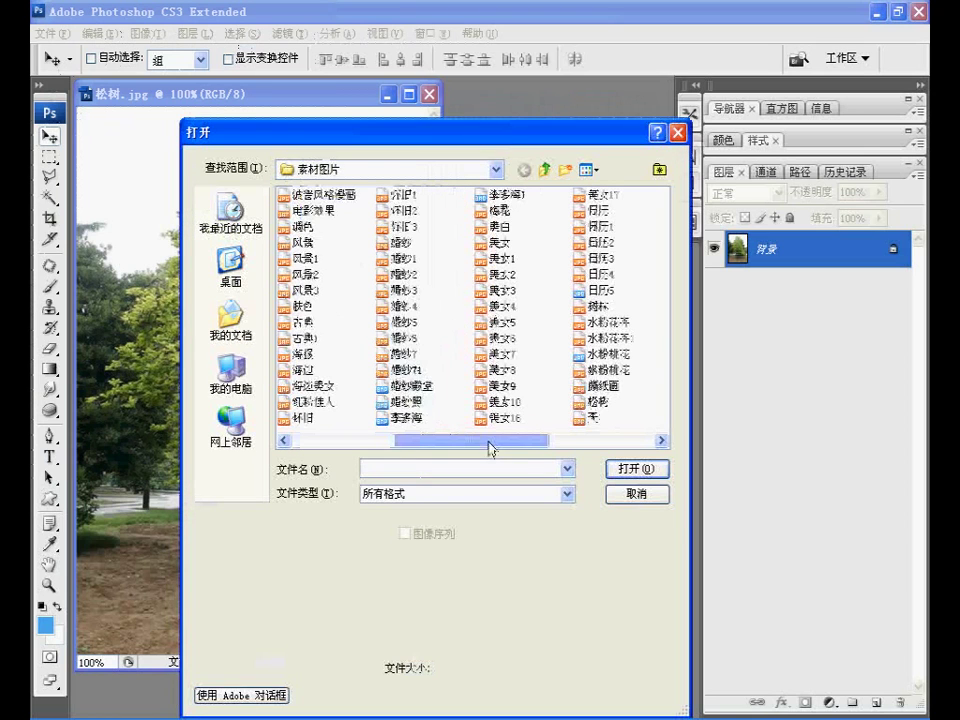
pyautogui.click(596, 425)
pyautogui.click(630, 468)
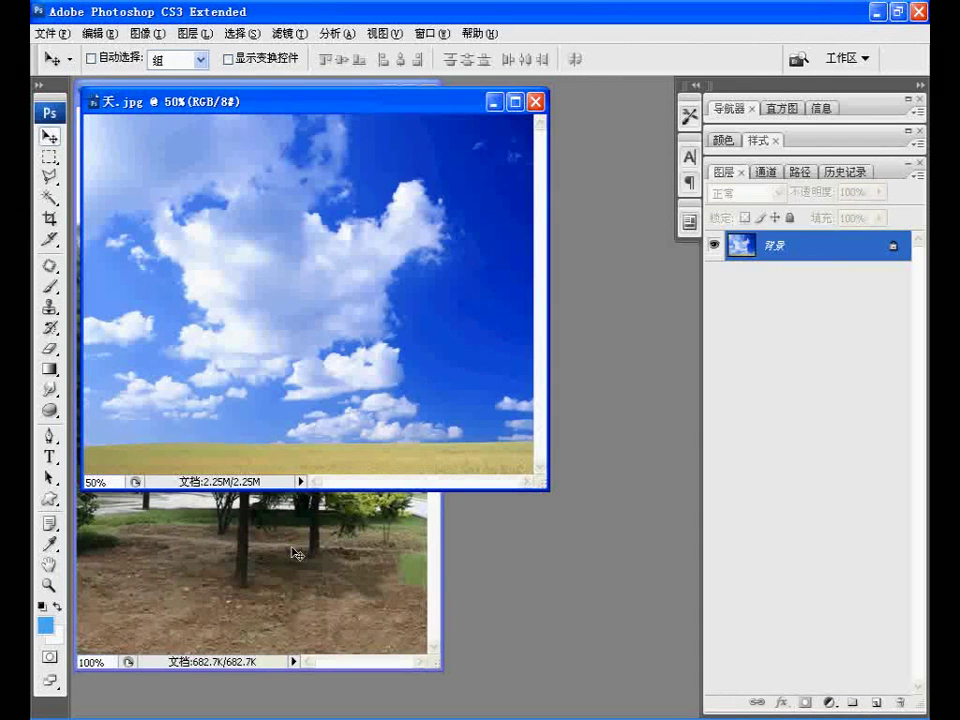
# - Drag the sky into 松树.jpg as 图层 1, close 天.jpg, and scale it to 40.7% at the top
pyautogui.moveTo(264, 208); pyautogui.dragTo(277, 393)
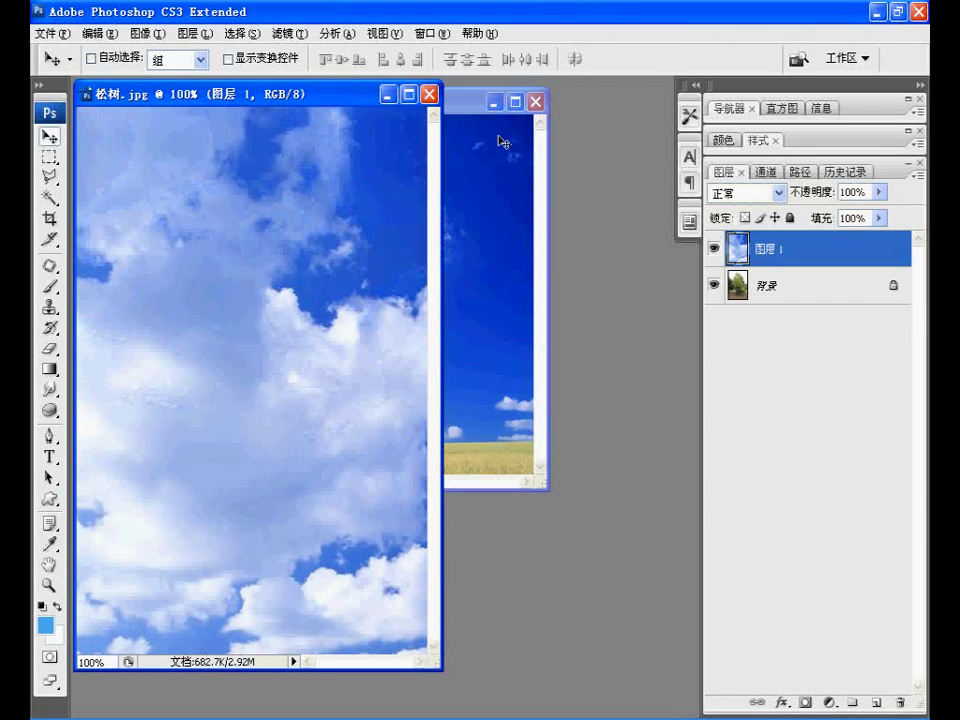
pyautogui.click(541, 102)
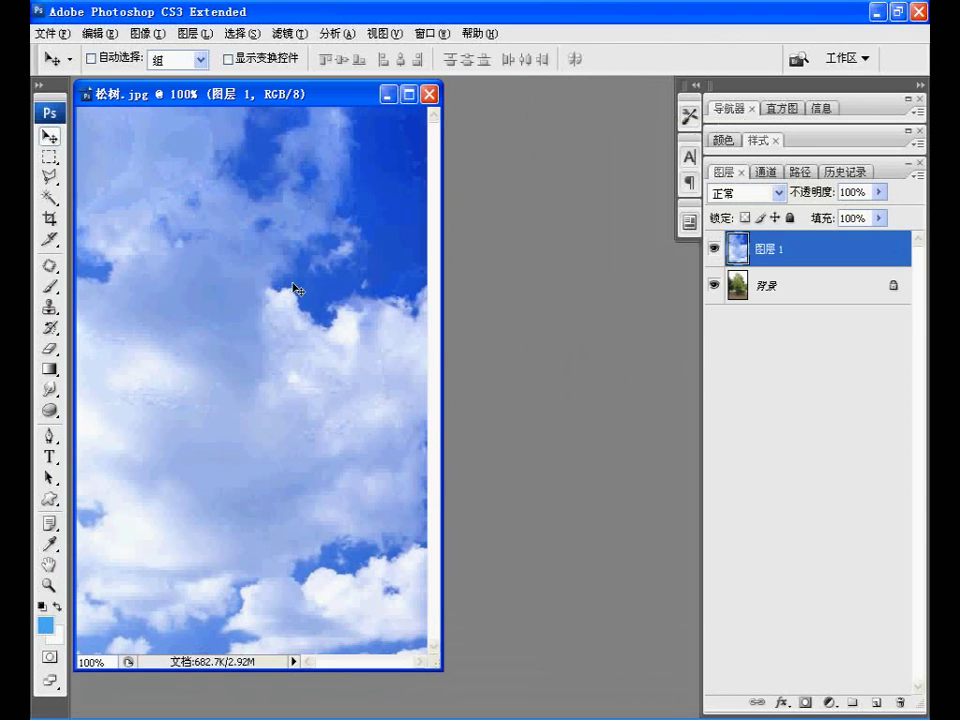
pyautogui.hotkey('ctrl', 't')
pyautogui.moveTo(150, 154)
pyautogui.mouseDown()
pyautogui.moveTo(258, 307)
pyautogui.moveTo(244, 257)
pyautogui.moveTo(366, 225)
pyautogui.mouseUp()
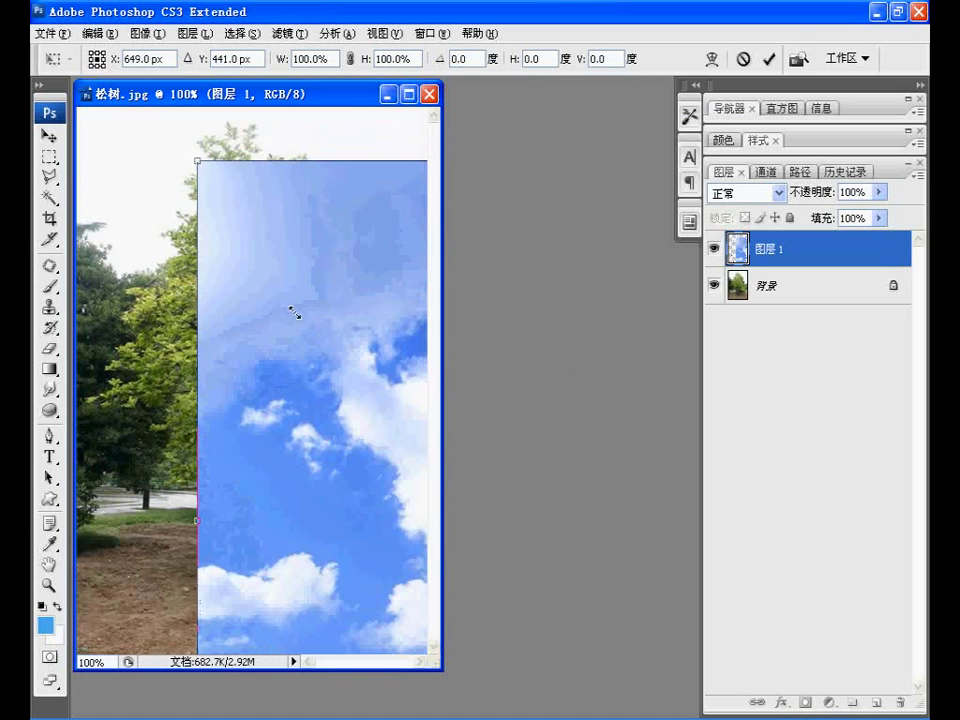
pyautogui.moveTo(294, 313); pyautogui.dragTo(385, 366)
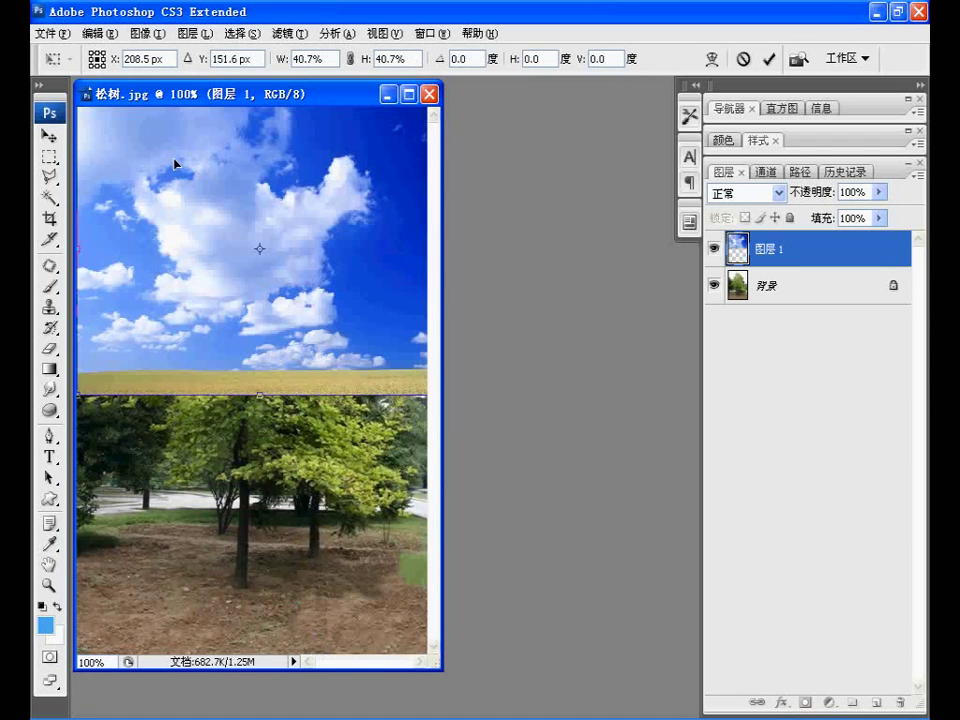
pyautogui.press('Return')
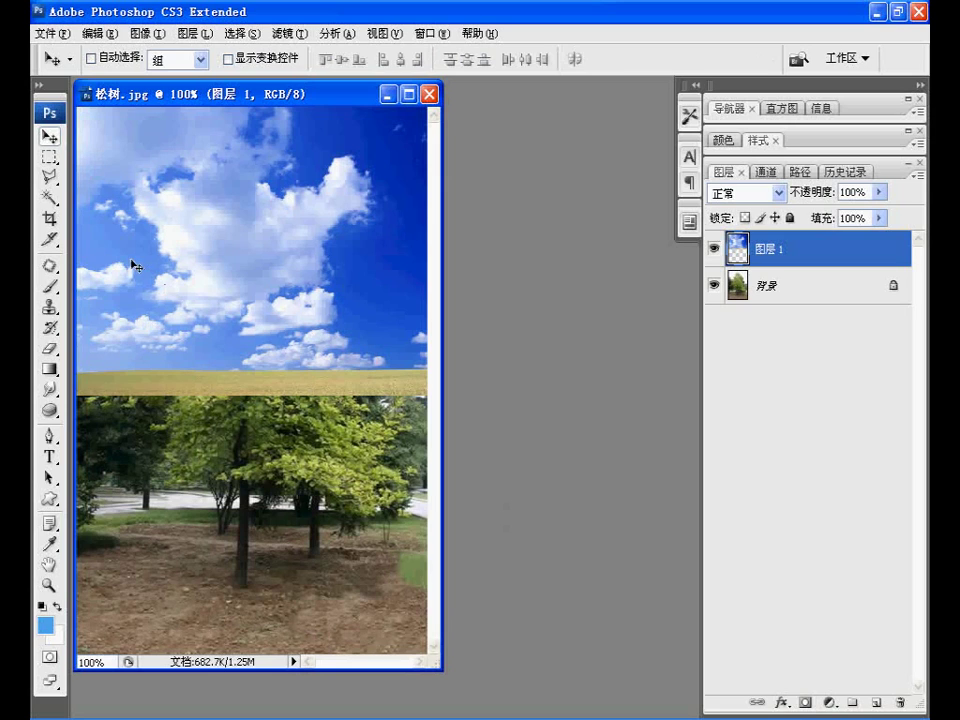
# - Delete the wheat-field strip along the sky layer's bottom using a rectangular selection
pyautogui.click(49, 157)
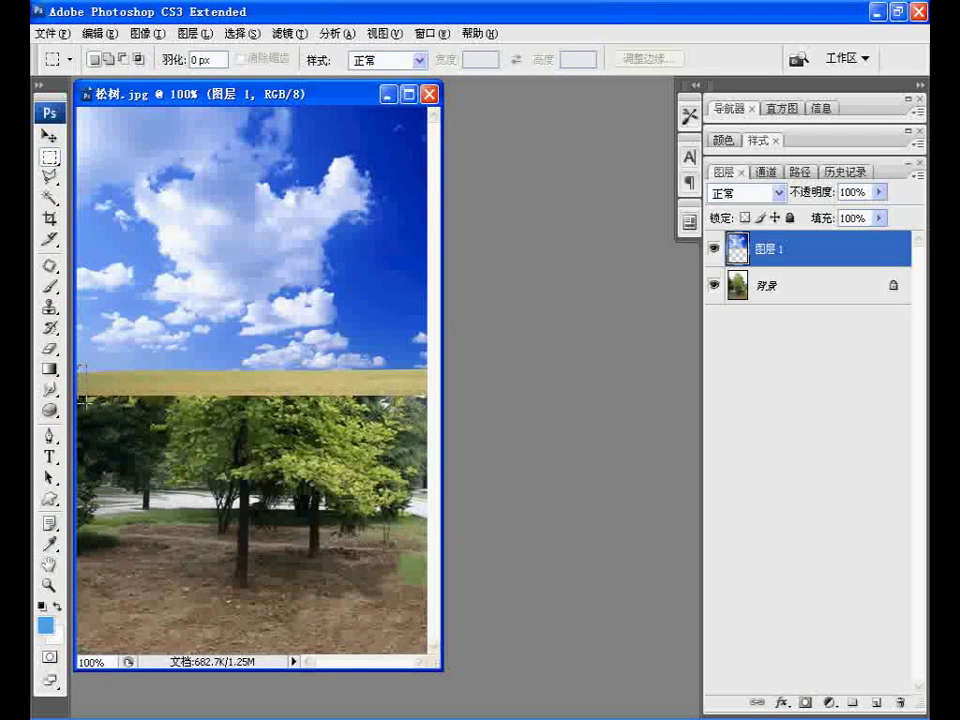
pyautogui.moveTo(78, 365); pyautogui.dragTo(428, 405)
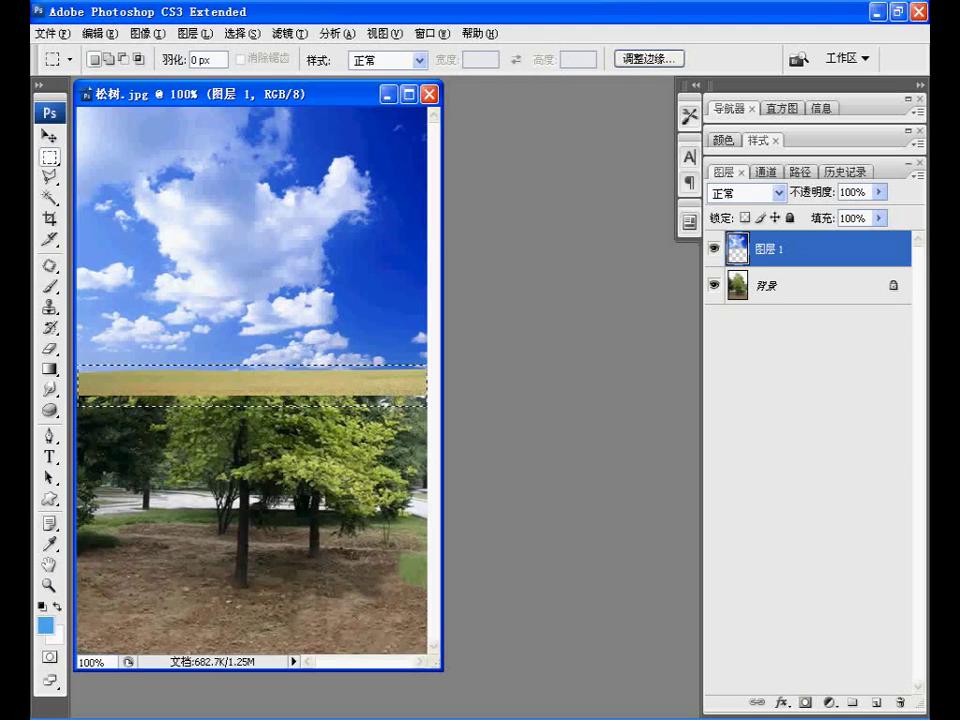
pyautogui.press('Delete')
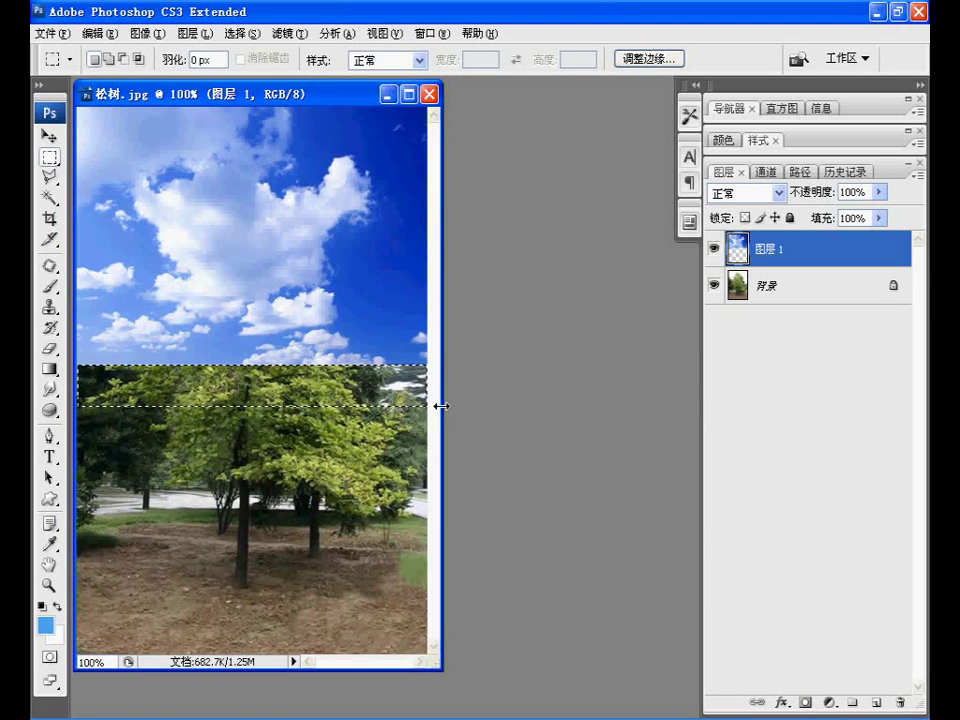
pyautogui.hotkey('ctrl', 'd')
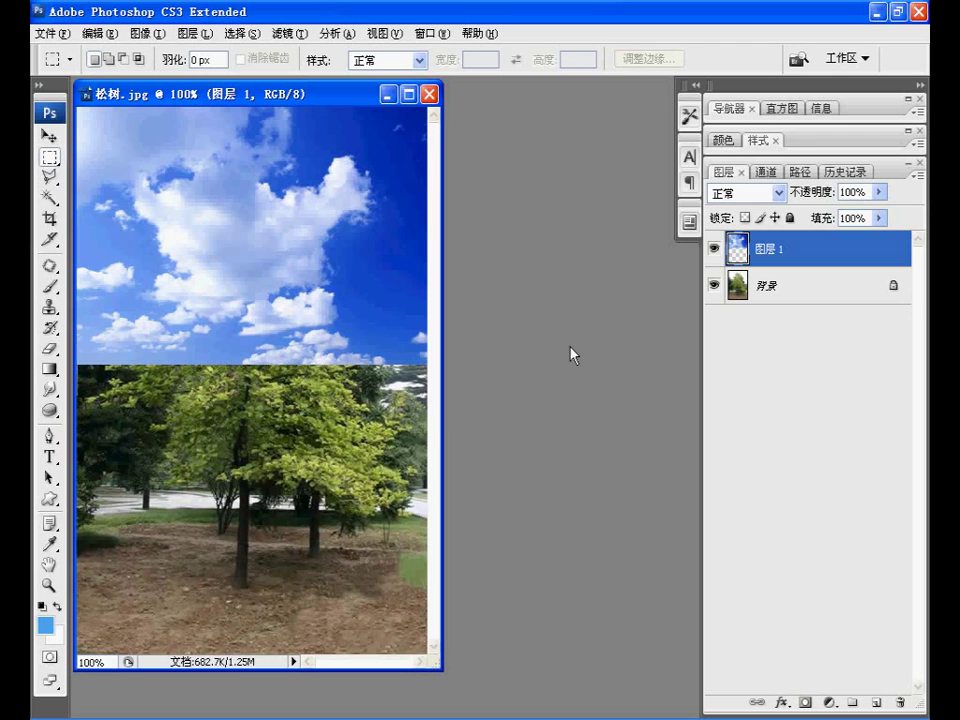
# - Hide 图层 1, wand-select the white sky, convert 背景 to 图层 0 and delete the sky
pyautogui.click(714, 257)
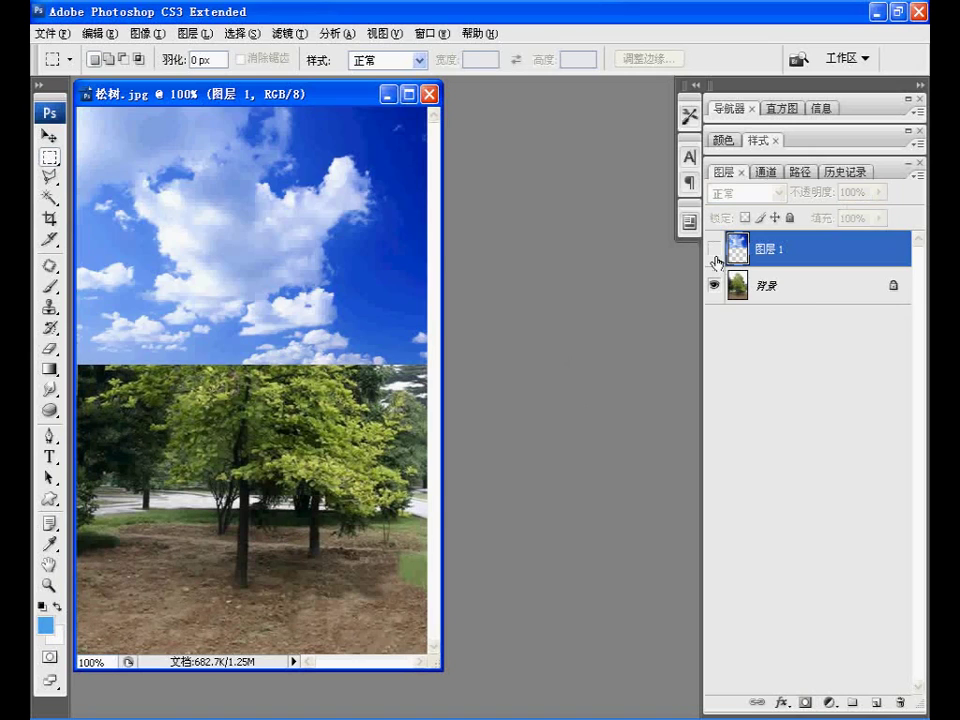
pyautogui.click(810, 296)
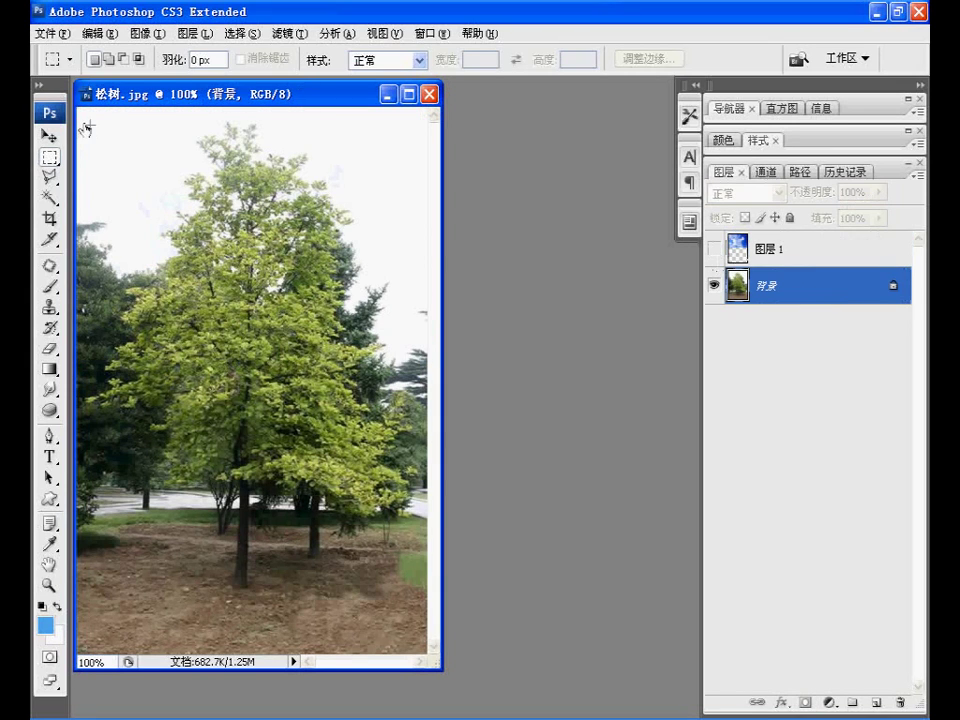
pyautogui.click(49, 197)
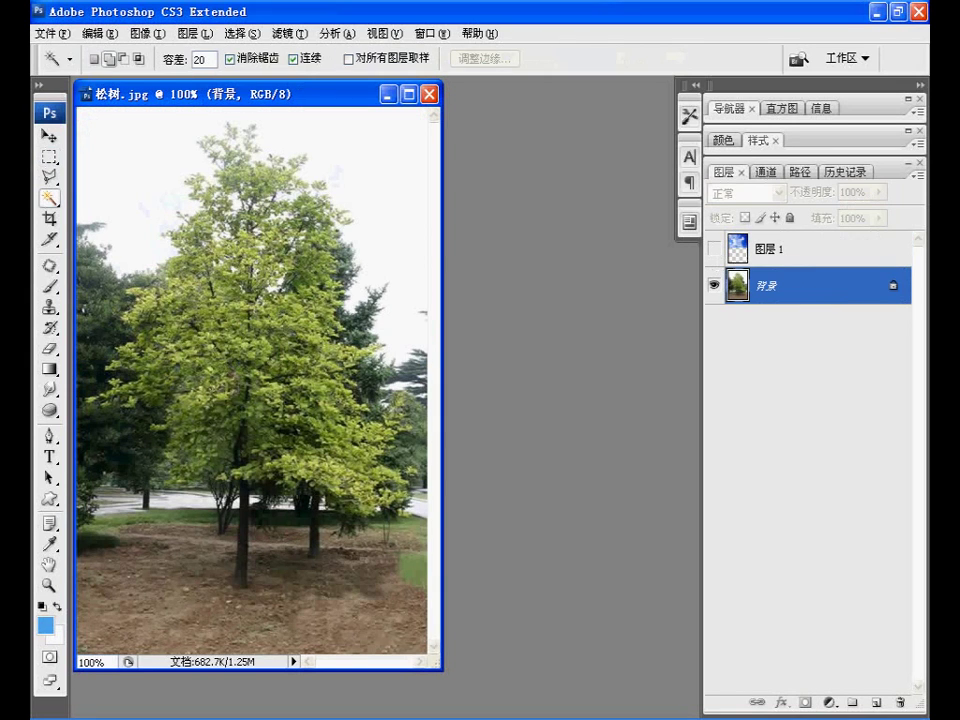
pyautogui.click(160, 172)
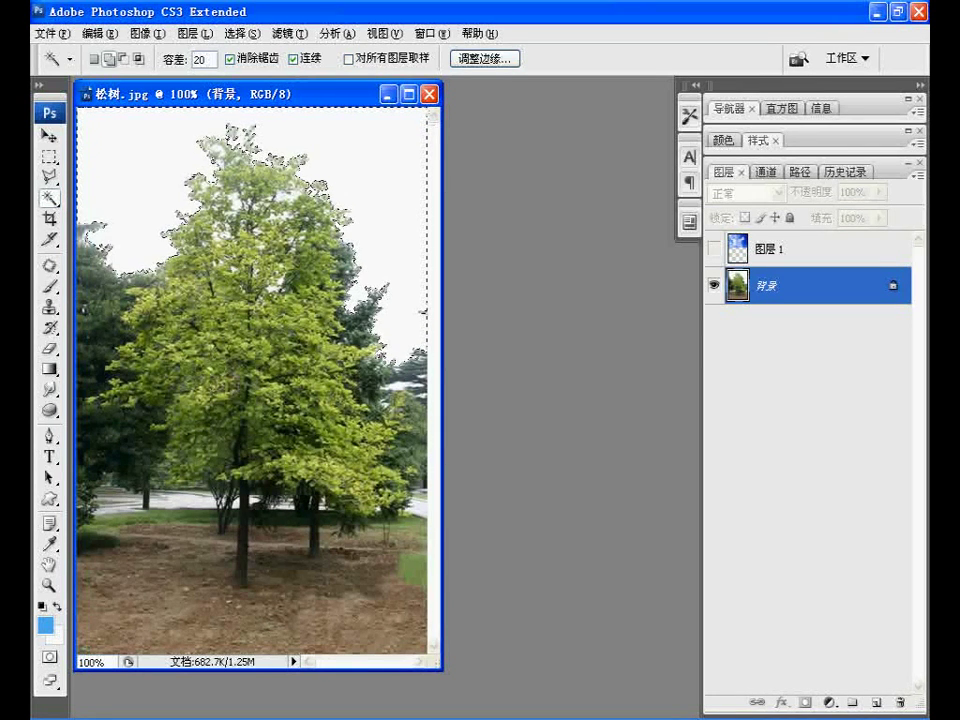
pyautogui.doubleClick(836, 287)
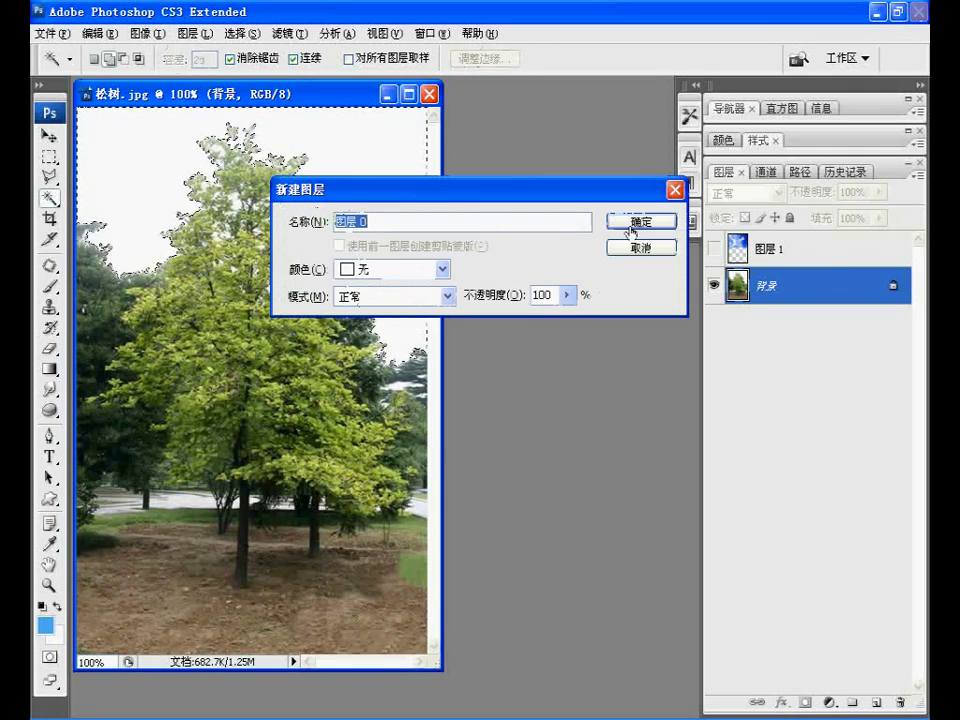
pyautogui.click(631, 224)
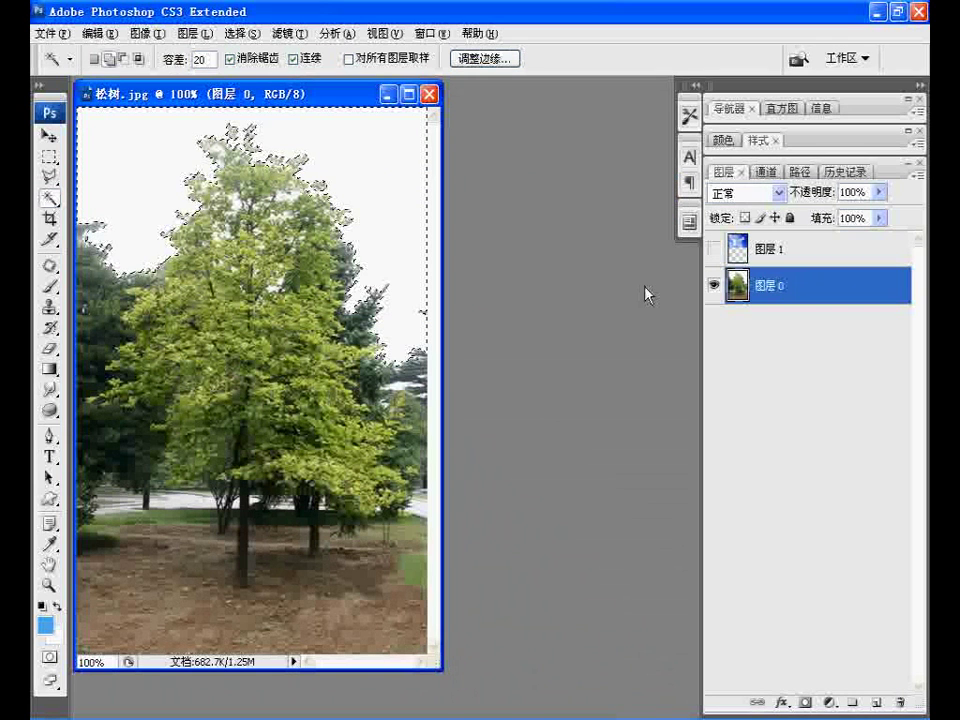
pyautogui.press('Delete')
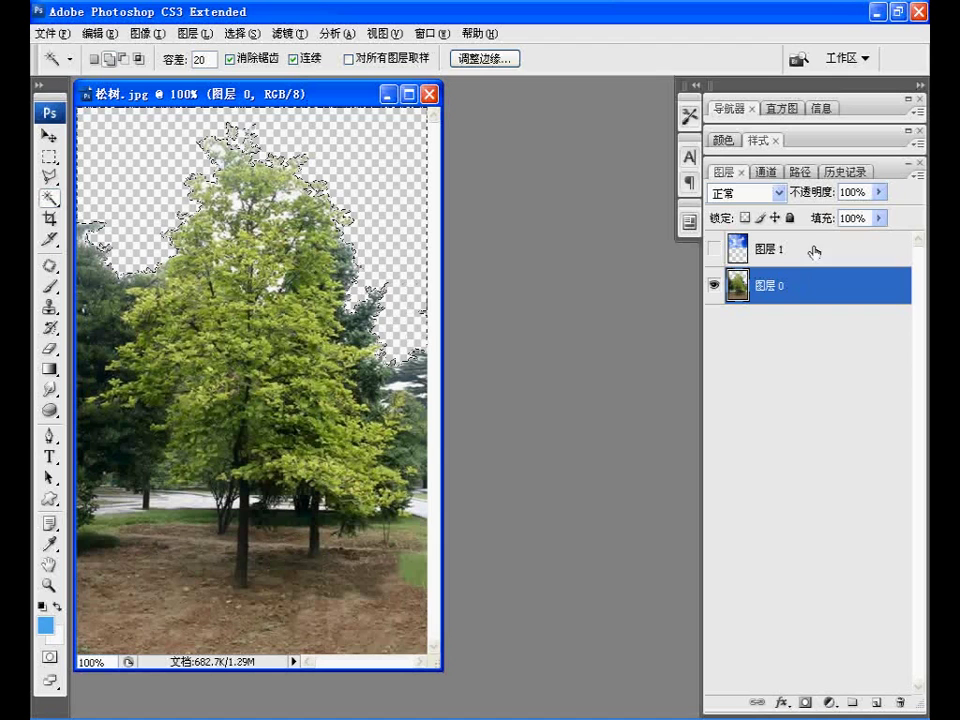
# - Show 图层 1 again and move 图层 0 above it so clouds appear behind the tree
pyautogui.click(714, 248)
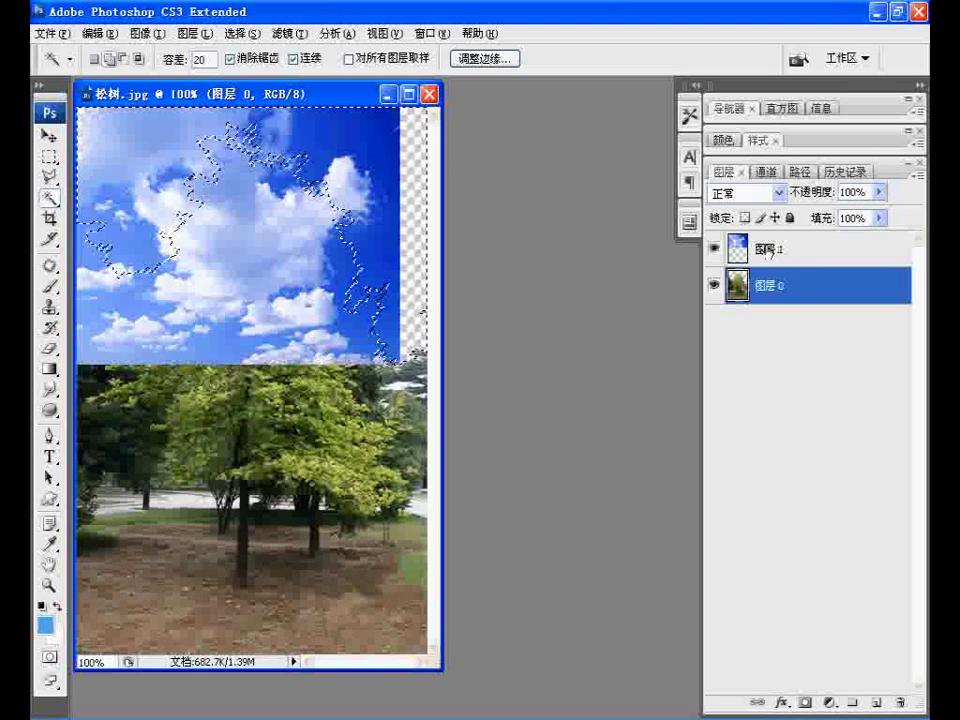
pyautogui.moveTo(826, 301); pyautogui.dragTo(824, 312)
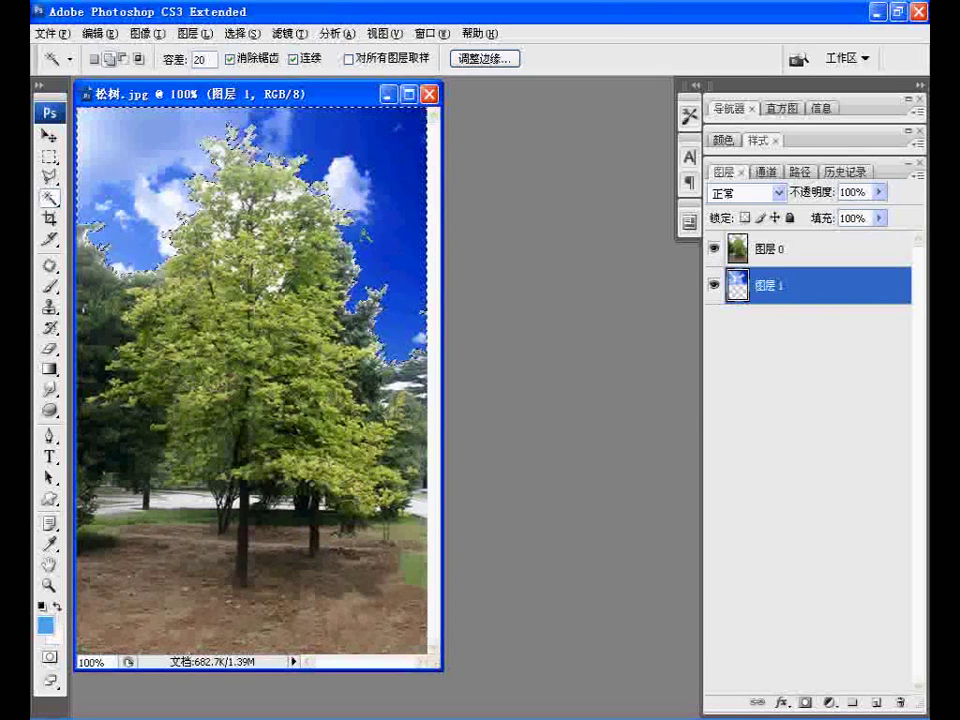
pyautogui.press('v')
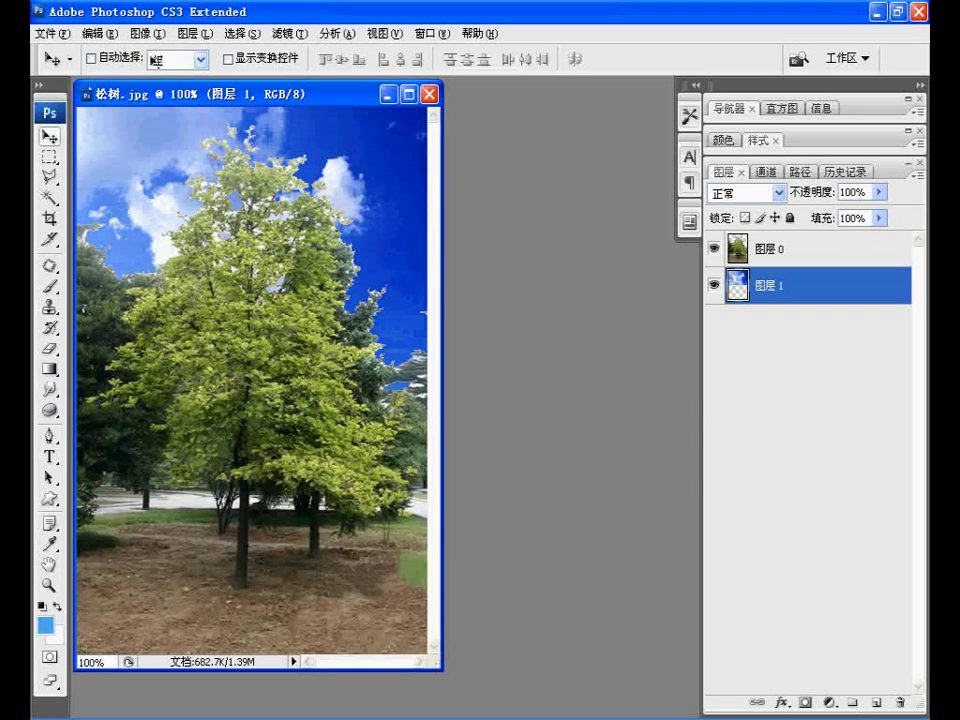
# - Apply Hue/Saturation to 图层 1: hue -18, saturation 12, lightness 27
pyautogui.click(152, 38)
pyautogui.moveTo(215, 76)
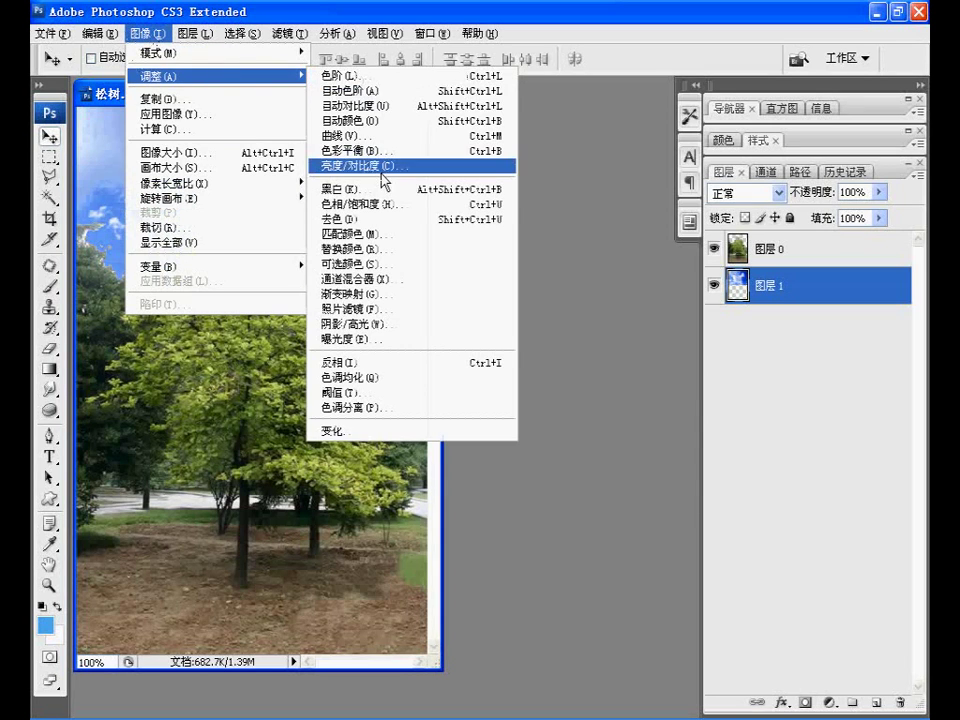
pyautogui.click(385, 205)
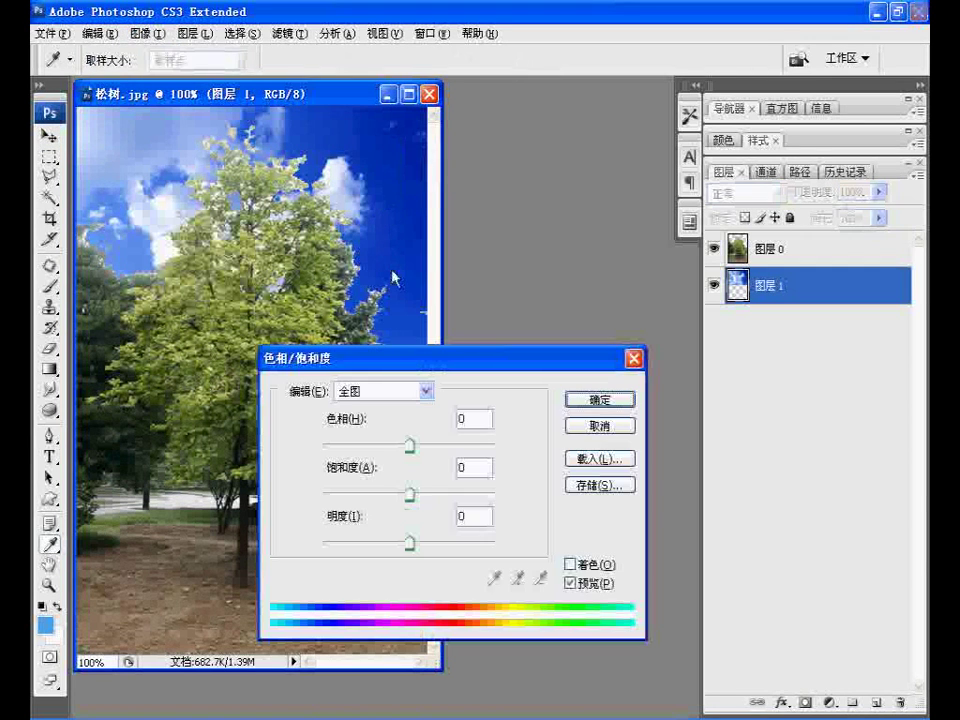
pyautogui.moveTo(482, 420); pyautogui.dragTo(421, 418)
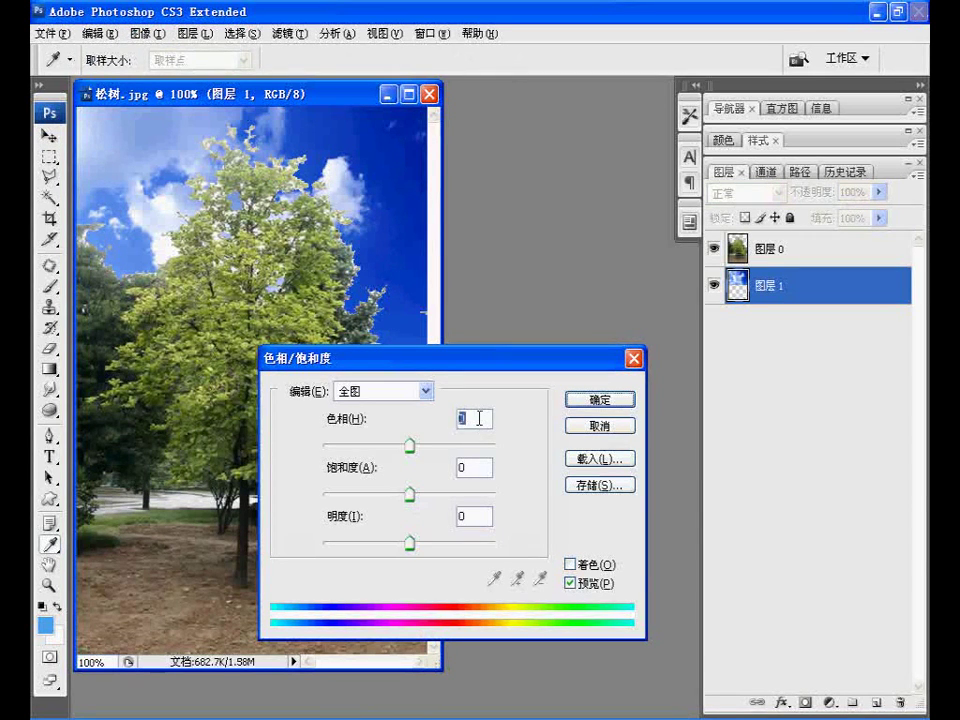
pyautogui.write('-18')
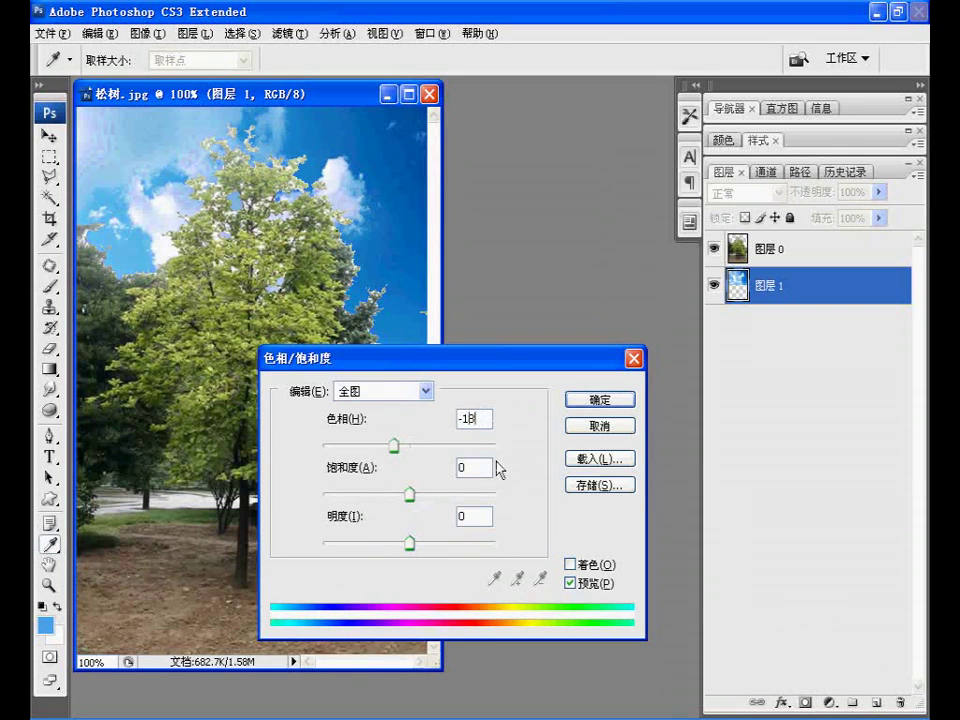
pyautogui.press('Tab')
pyautogui.write('12')
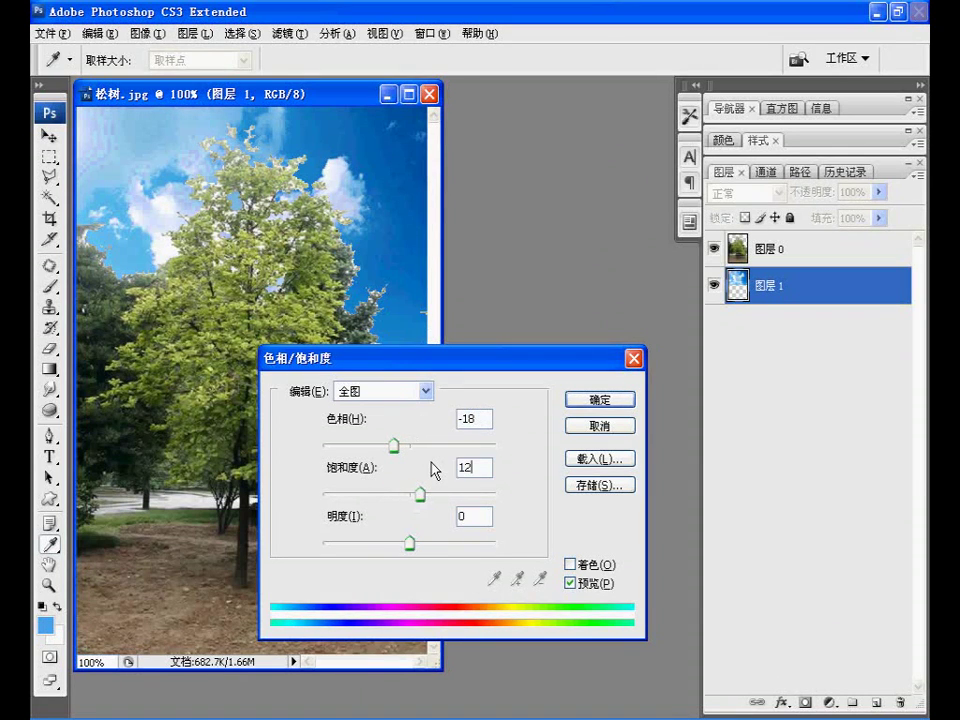
pyautogui.click(476, 516)
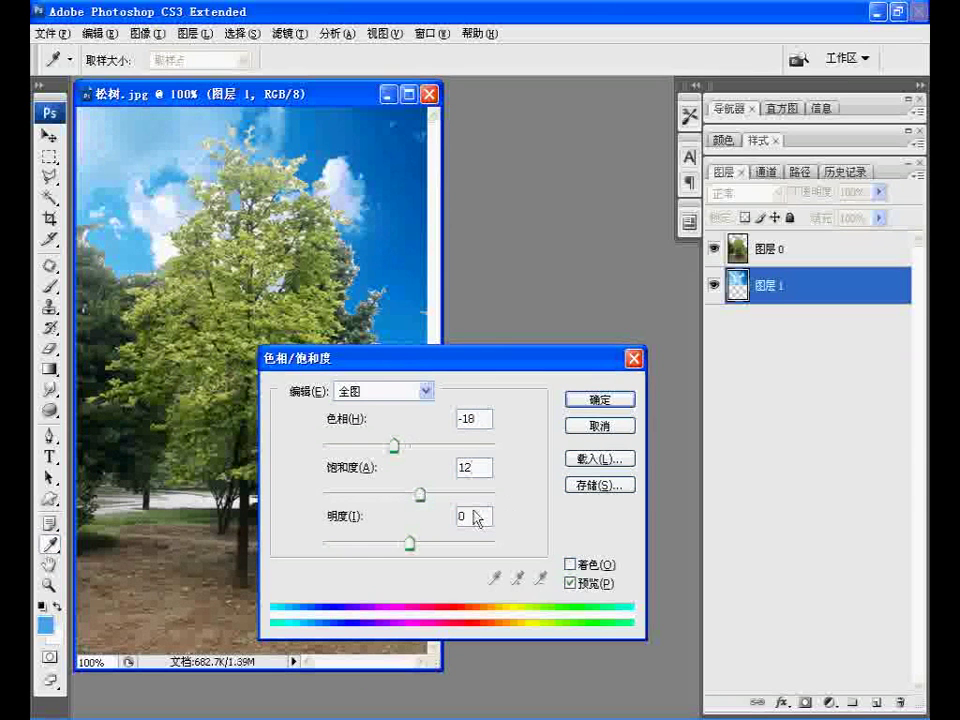
pyautogui.doubleClick(476, 516)
pyautogui.write('2')
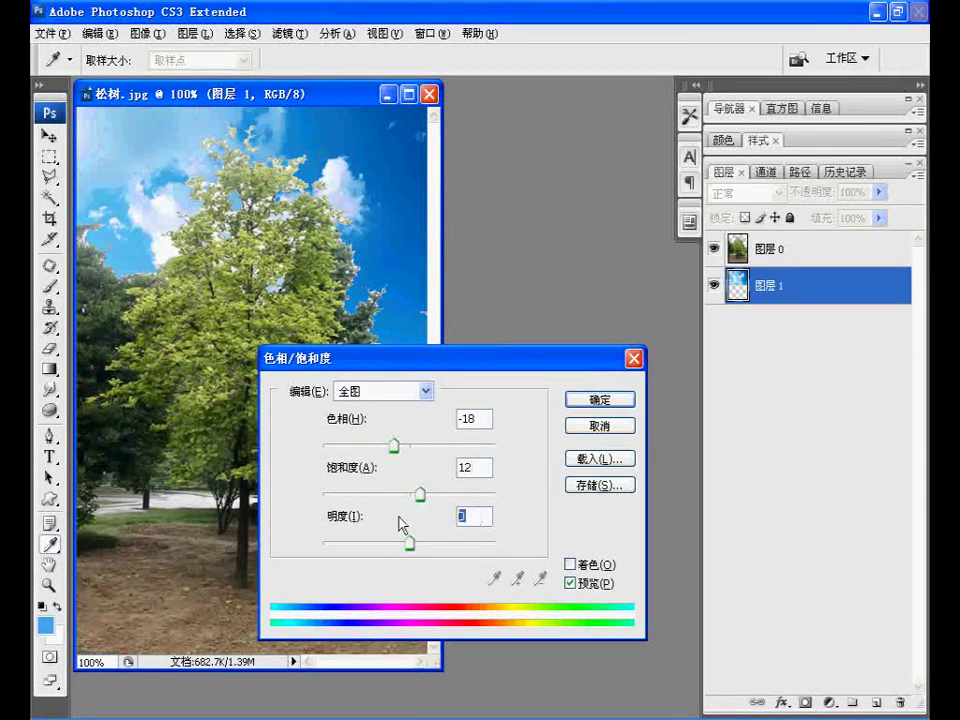
pyautogui.write('7')
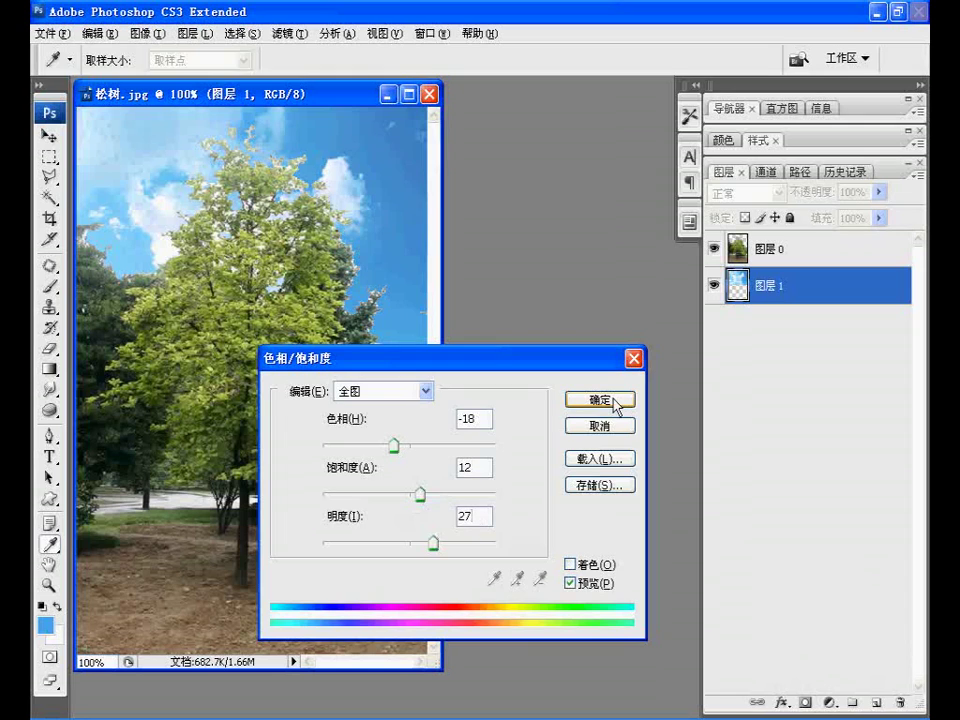
pyautogui.click(600, 400)
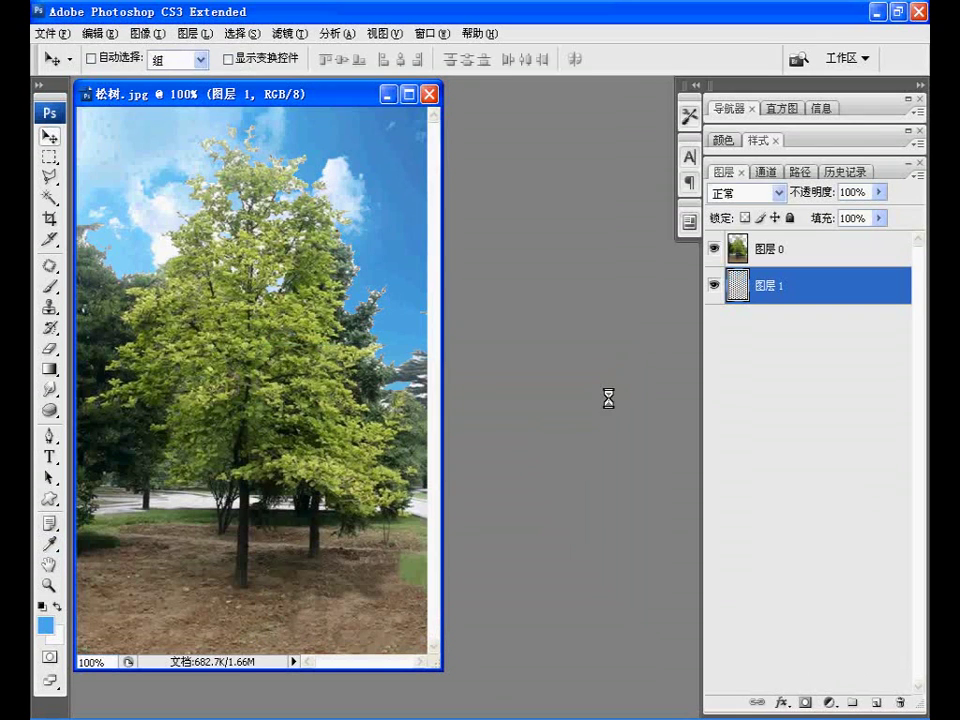
# - Select 图层 0 and add a Channel Mixer adjustment layer above it
pyautogui.press('w')
pyautogui.hotkey('alt', '[')
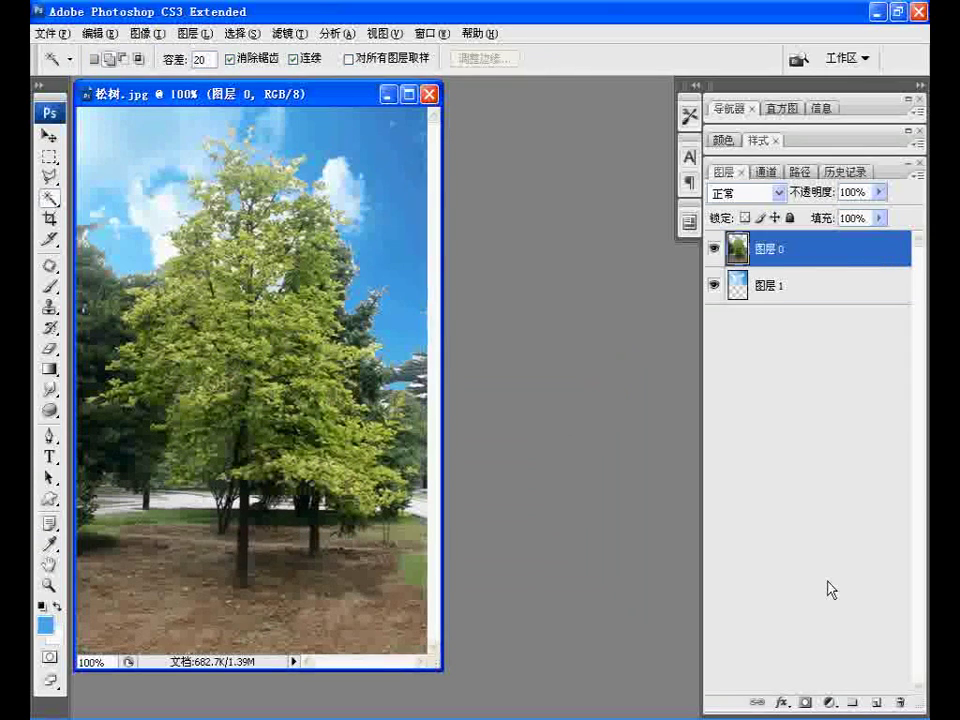
pyautogui.click(829, 702)
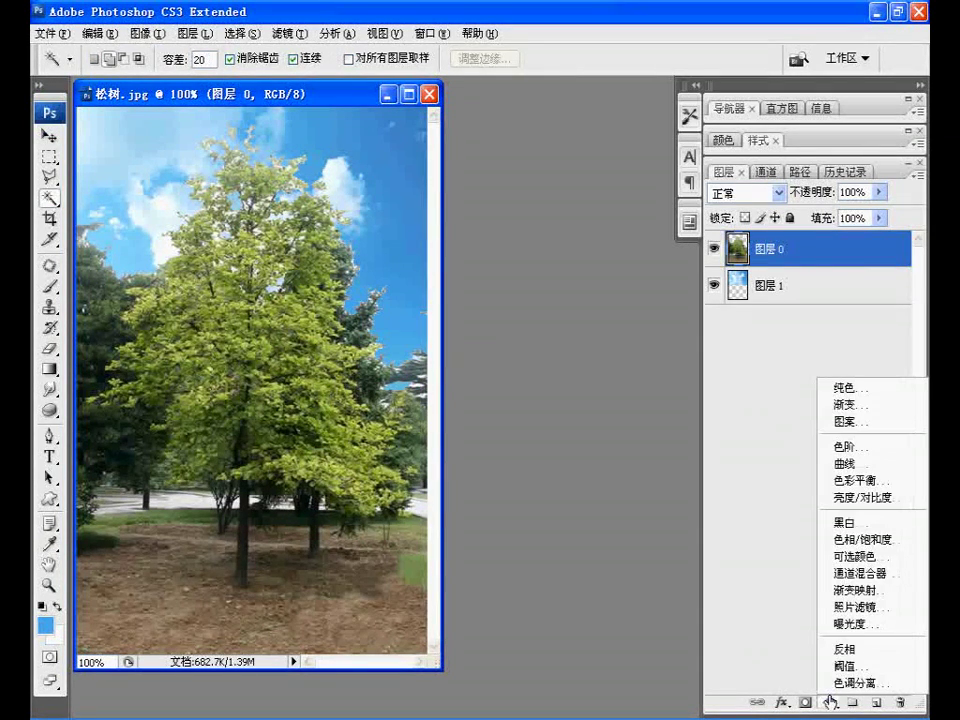
pyautogui.click(856, 576)
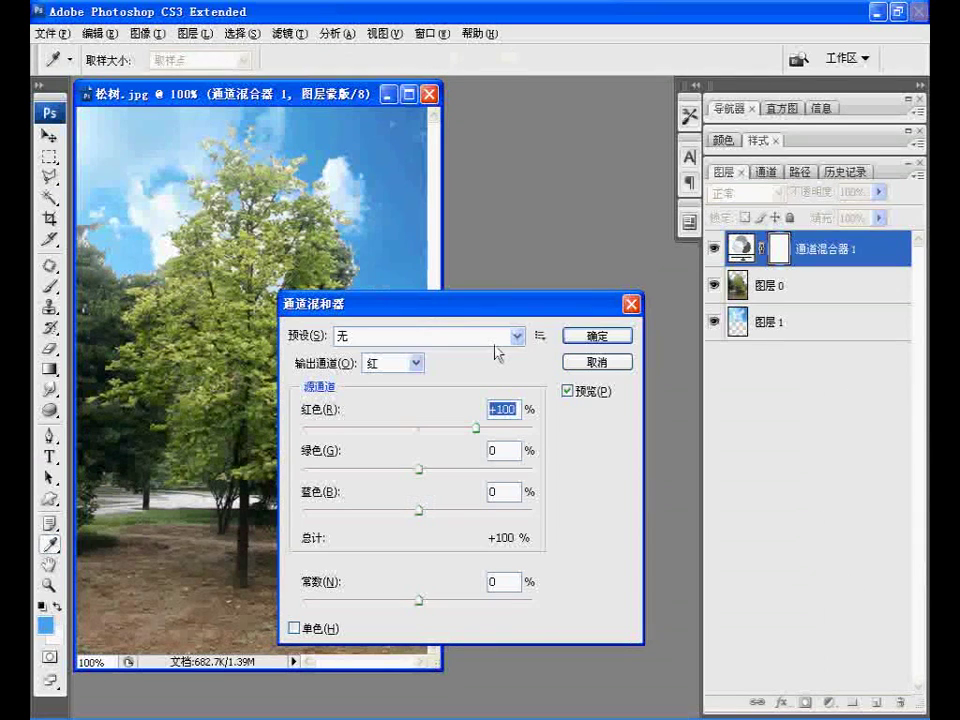
# - Set the Channel Mixer to Monochrome with red 106, green 66 and blue -80
pyautogui.moveTo(385, 303); pyautogui.dragTo(389, 250)
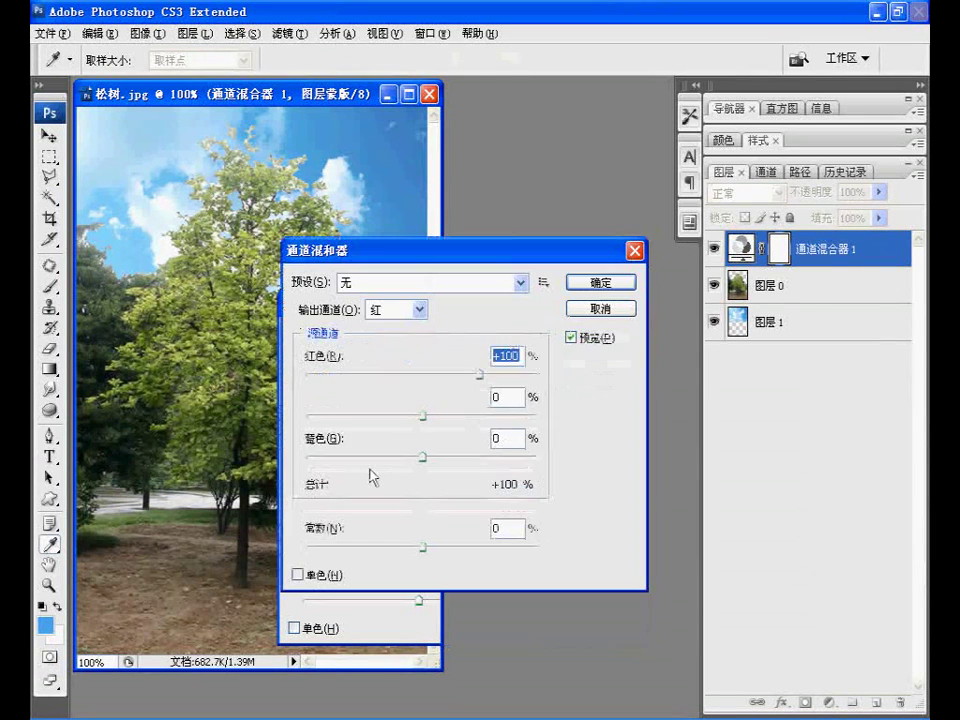
pyautogui.click(299, 576)
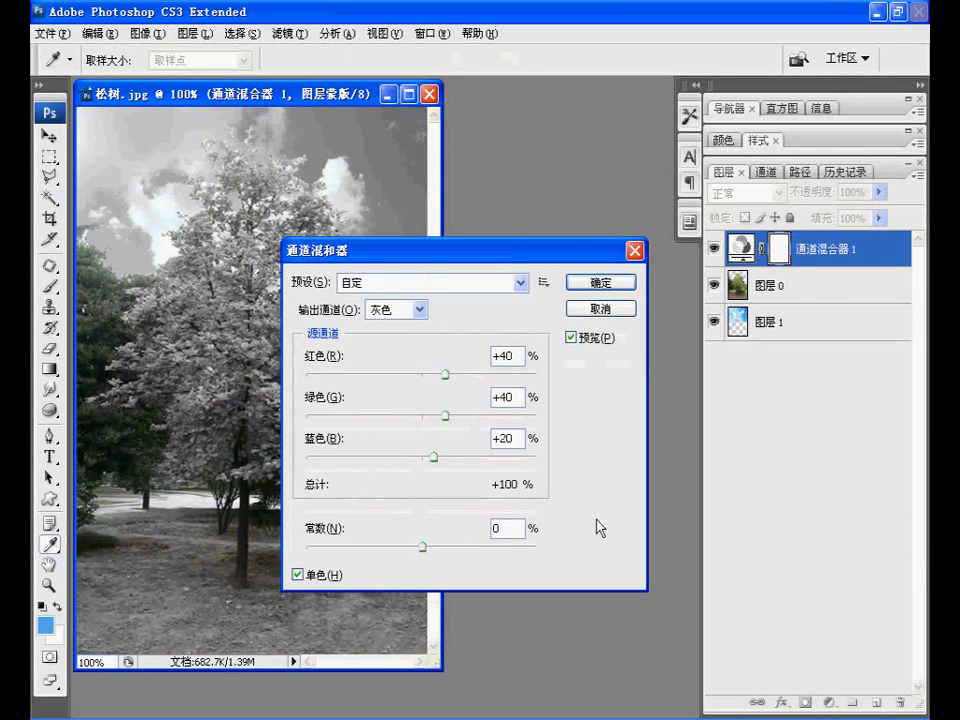
pyautogui.click(521, 358)
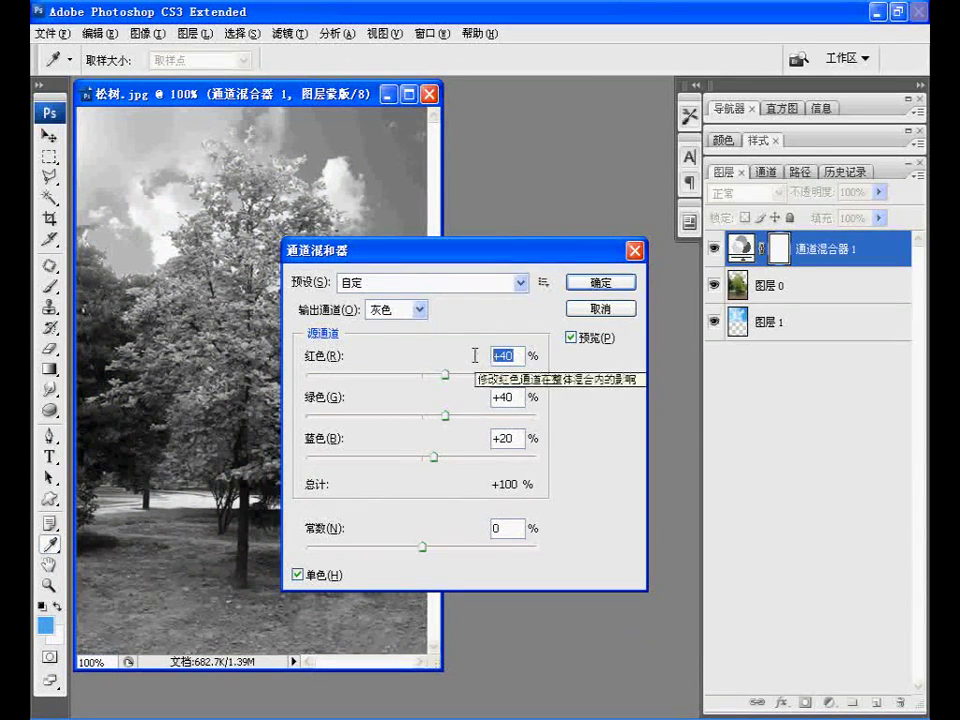
pyautogui.write('10')
pyautogui.write('6')
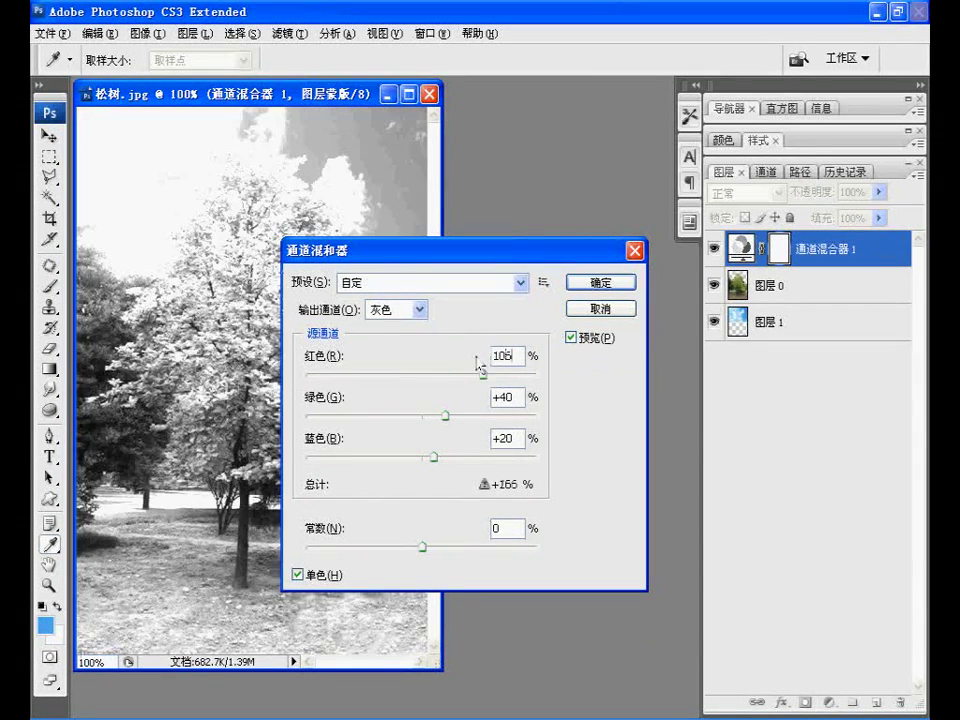
pyautogui.doubleClick(490, 399)
pyautogui.write('66')
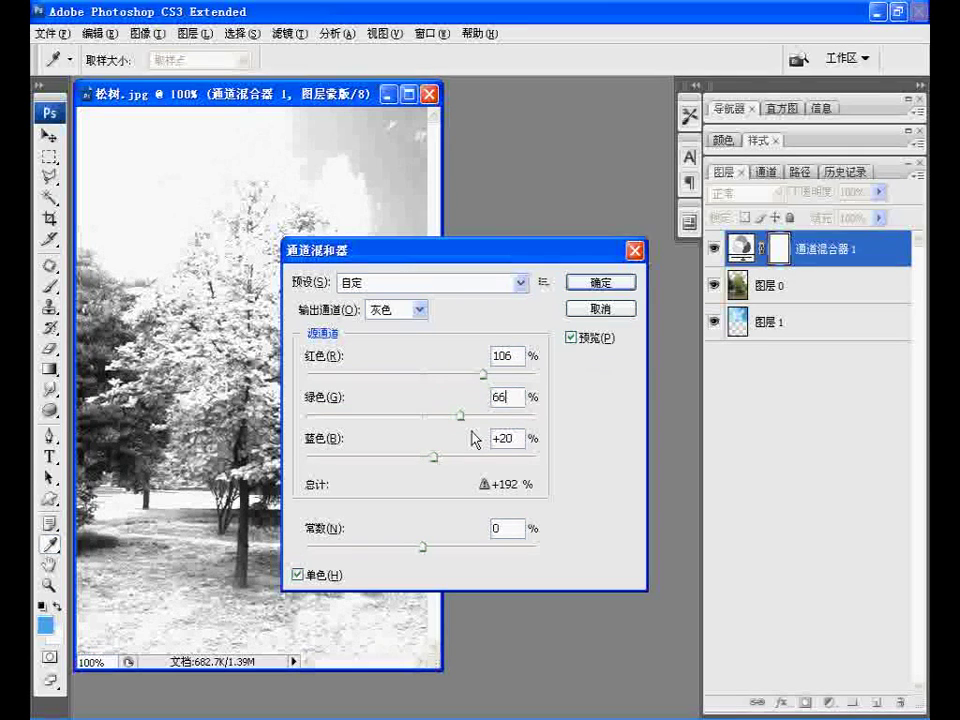
pyautogui.press('Tab')
pyautogui.write('-80')
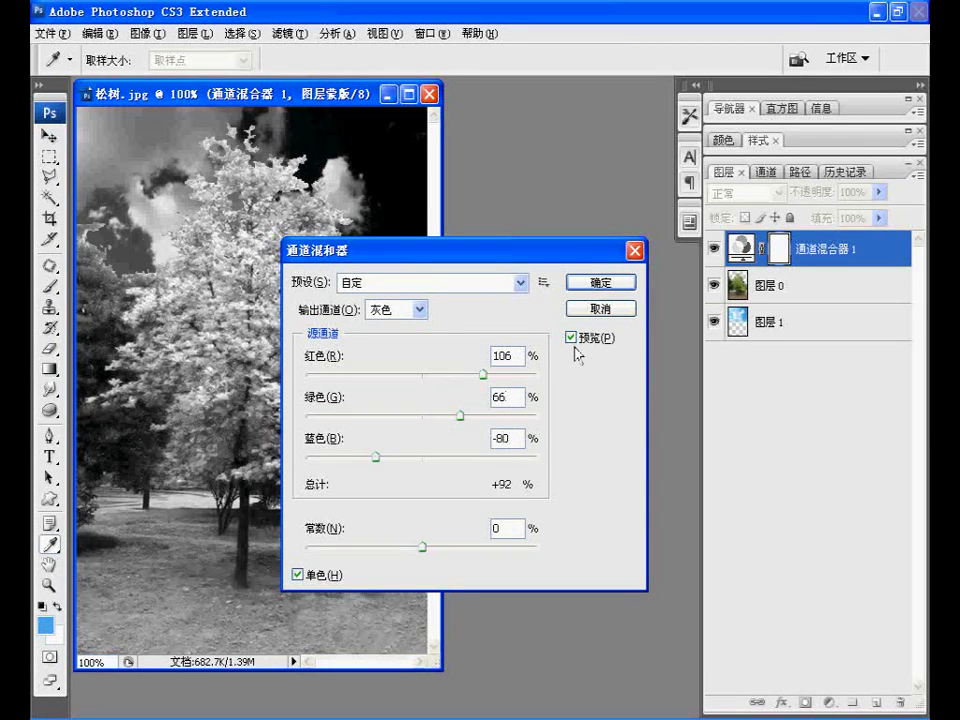
pyautogui.click(593, 284)
pyautogui.press('w')
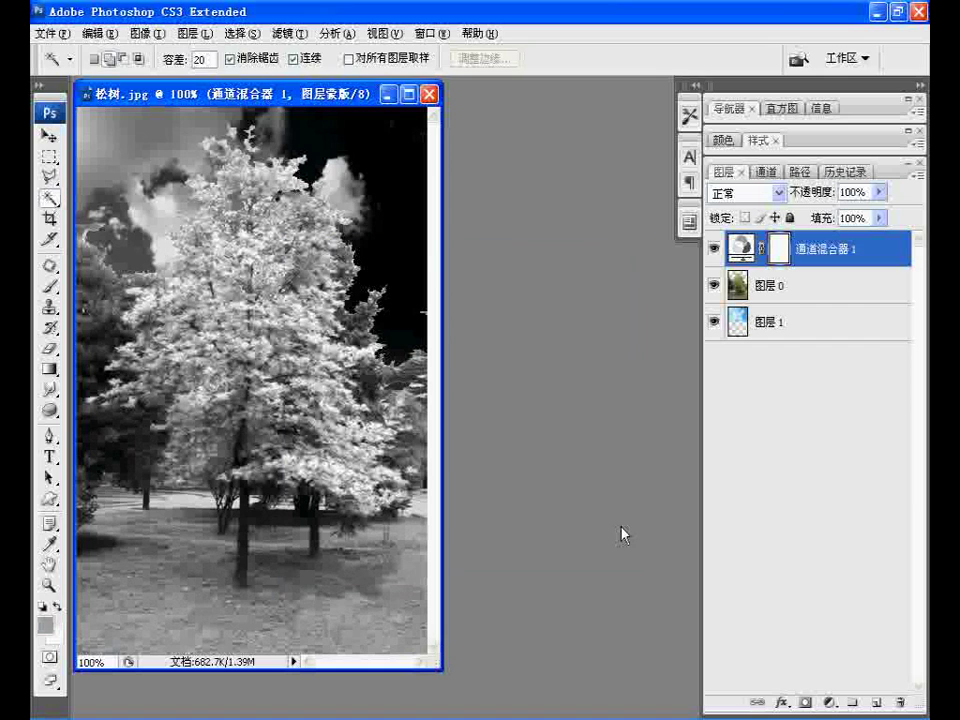
# - Stamp visible into new 图层 2 and add Curves layer 曲线 1 lifting midtones (79→114)
pyautogui.hotkey('ctrl', 'shift', 'alt', 'n')
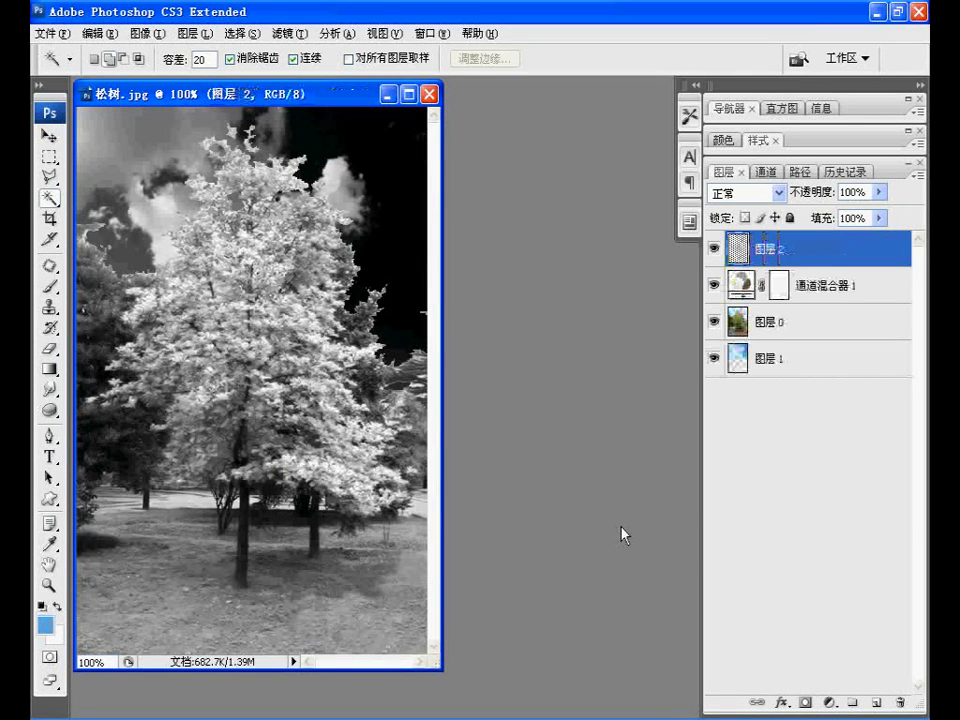
pyautogui.hotkey('ctrl', 'shift', 'alt', 'e')
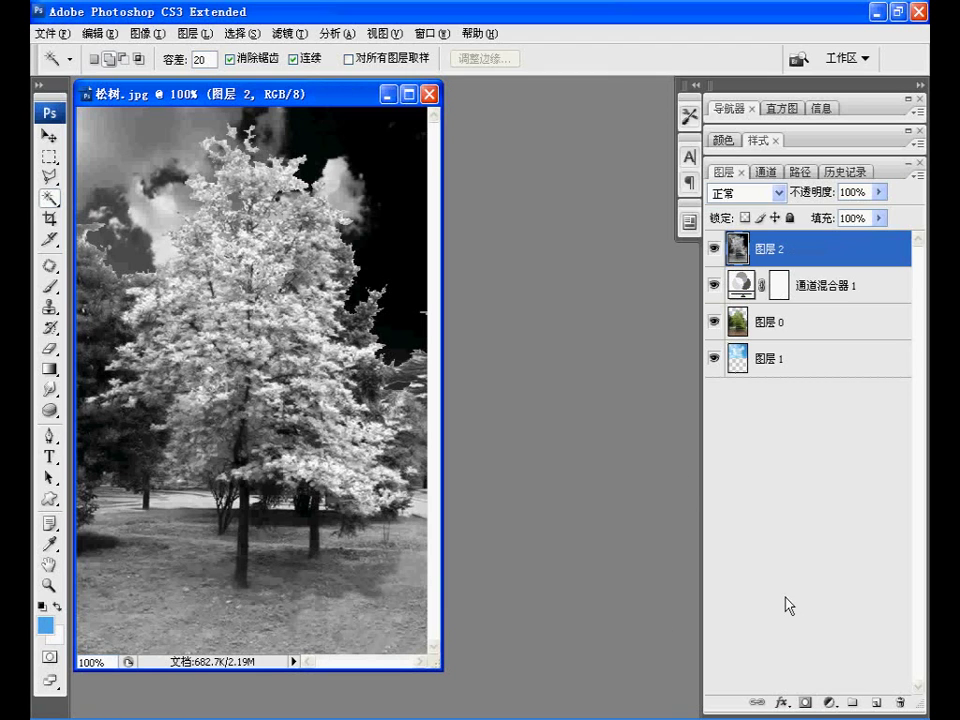
pyautogui.click(832, 704)
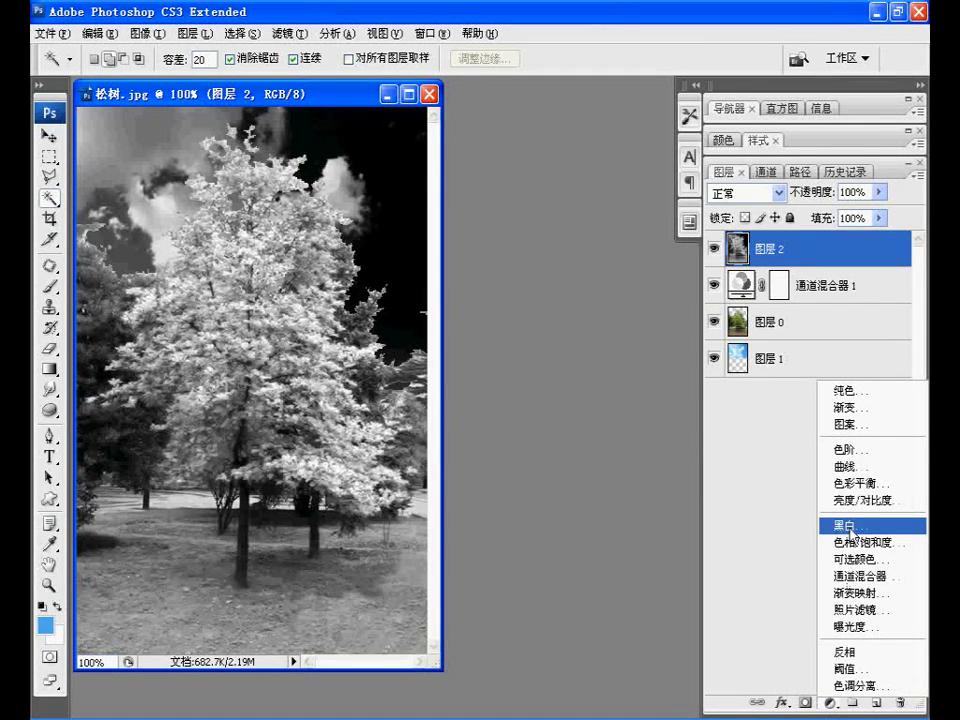
pyautogui.click(850, 466)
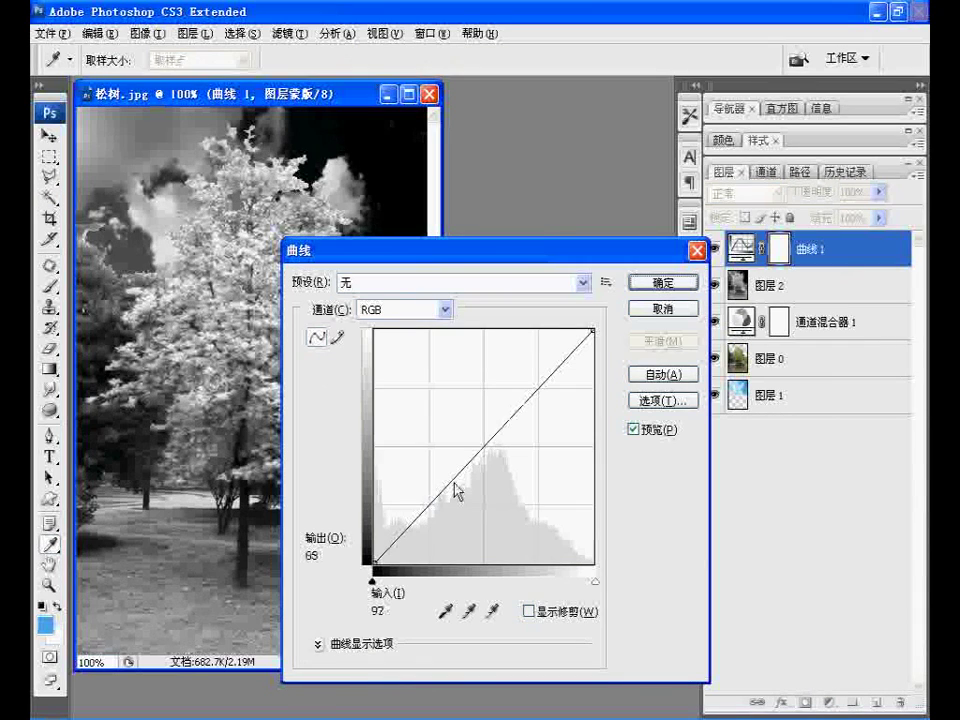
pyautogui.moveTo(452, 476); pyautogui.dragTo(441, 459)
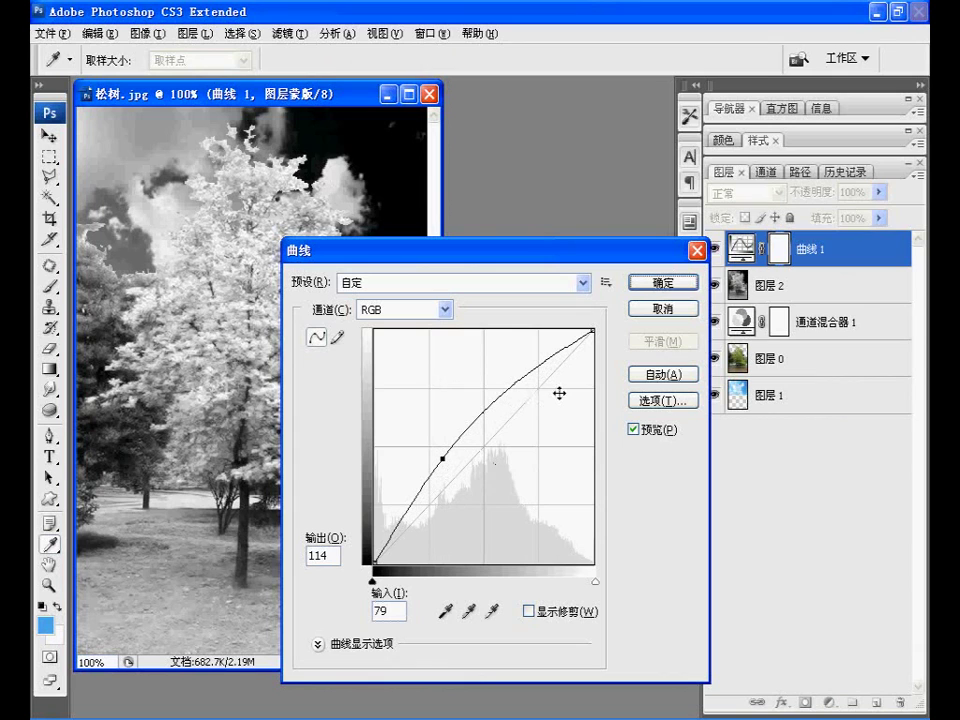
pyautogui.click(641, 295)
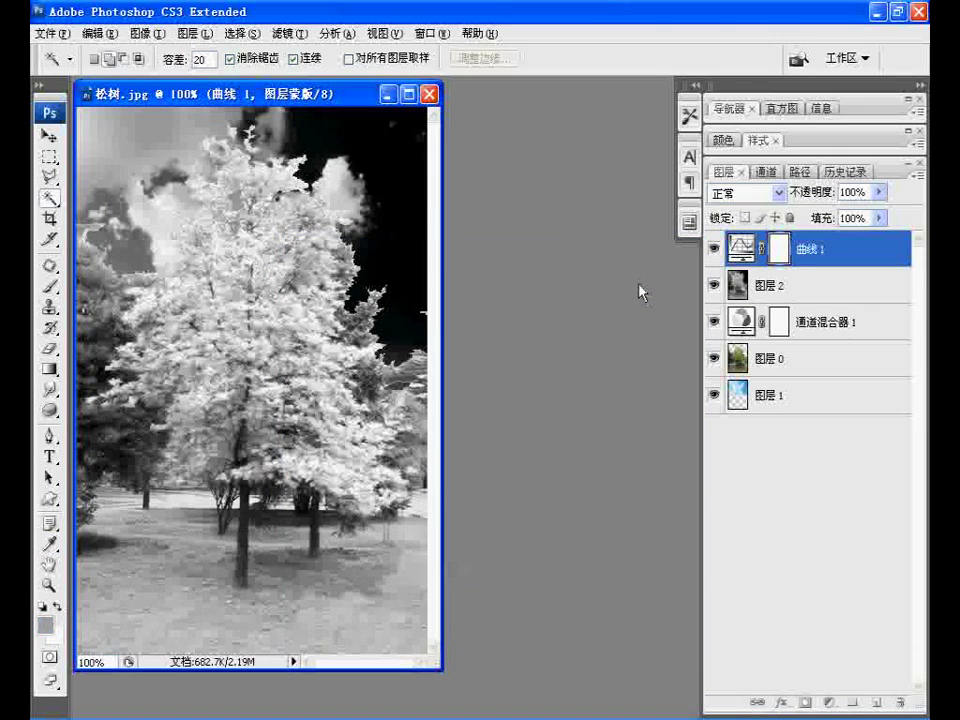
# - Stamp visible into 图层 3 and add S-curve layer 曲线 2 with points 47→28 and 170→185
pyautogui.hotkey('ctrl', 'shift', 'alt', 'e')
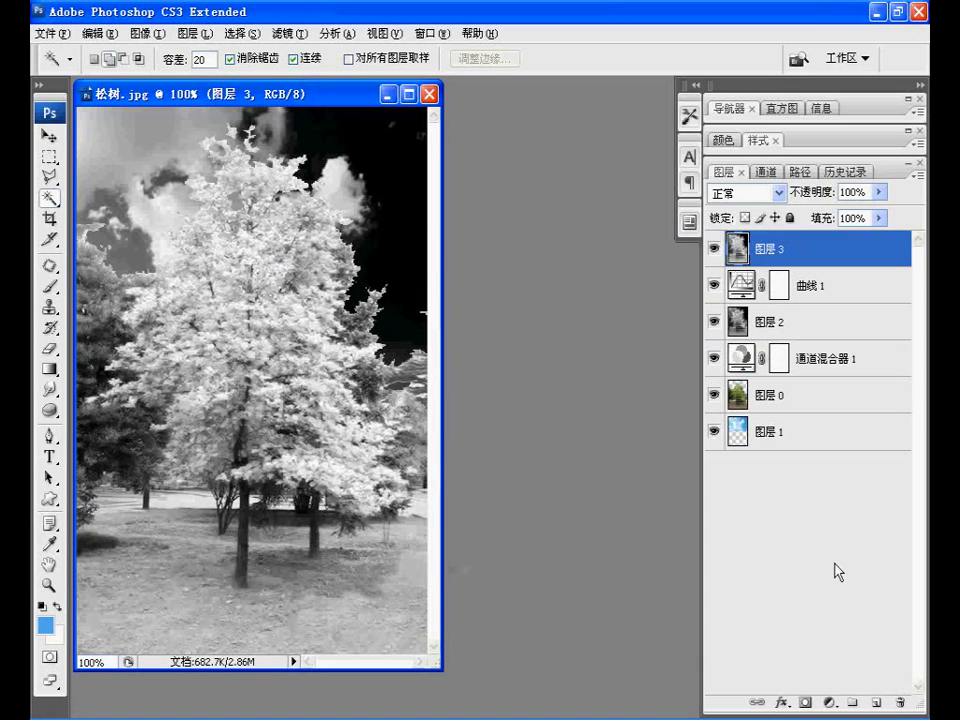
pyautogui.click(830, 703)
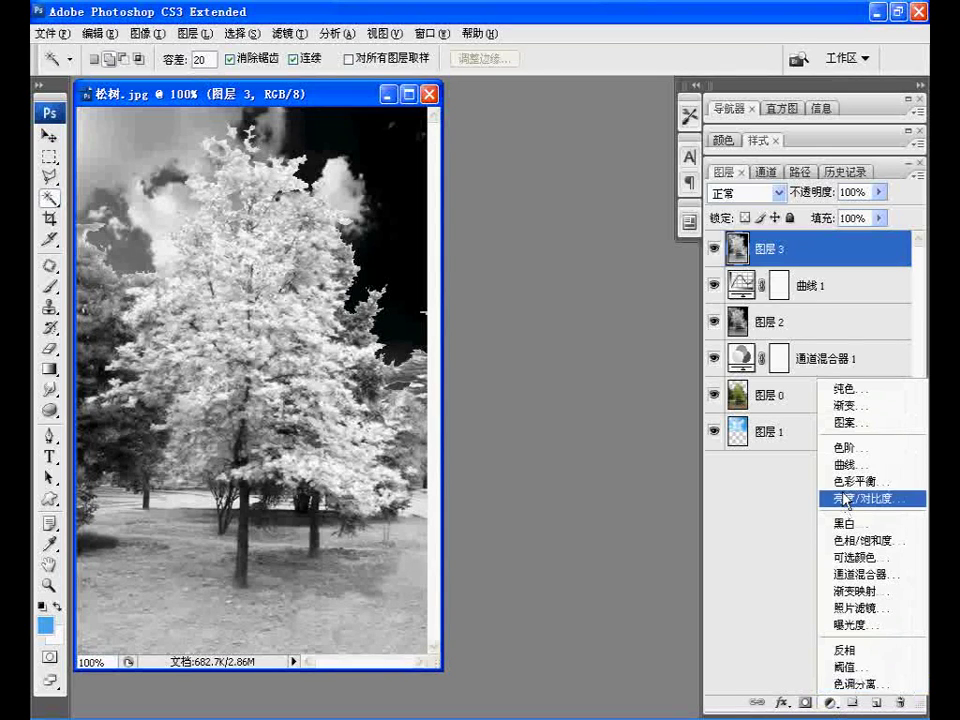
pyautogui.click(845, 465)
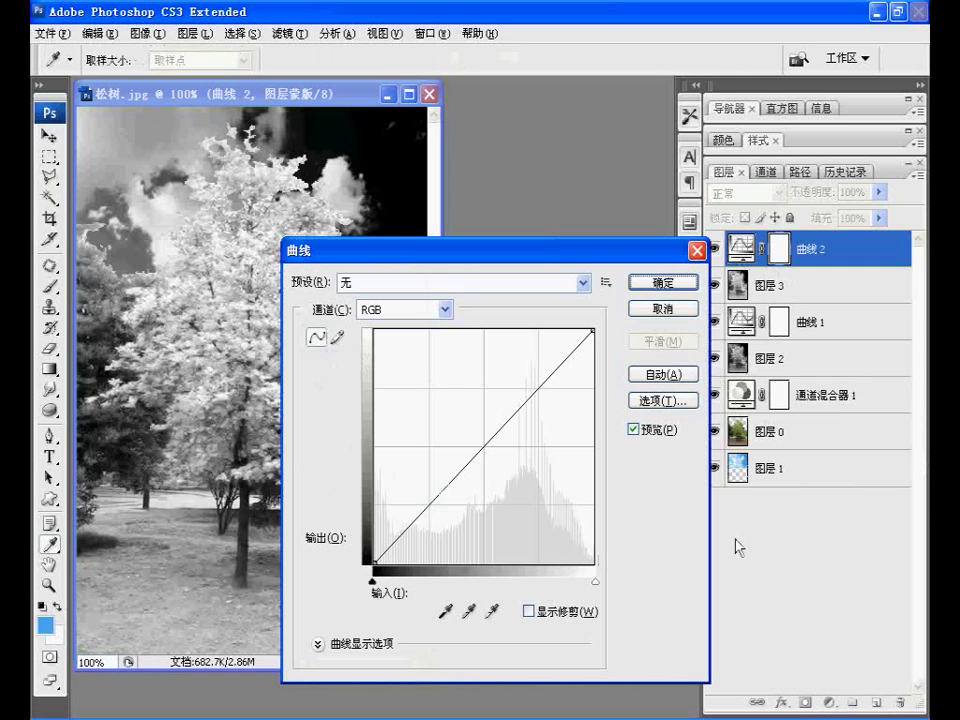
pyautogui.click(410, 527)
pyautogui.moveTo(410, 527); pyautogui.dragTo(415, 537)
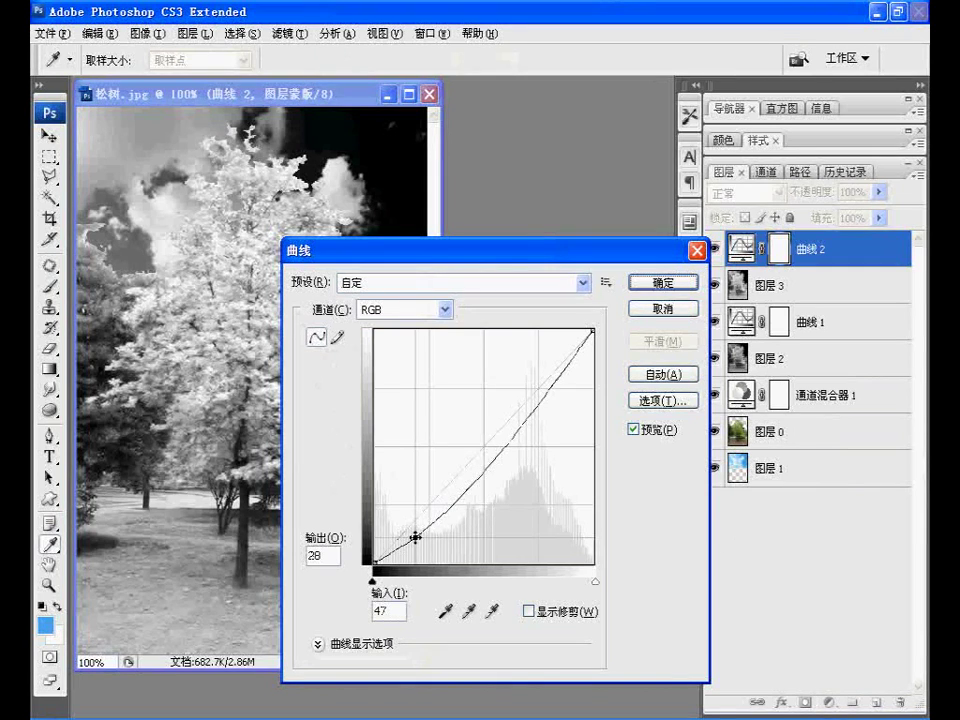
pyautogui.click(527, 413)
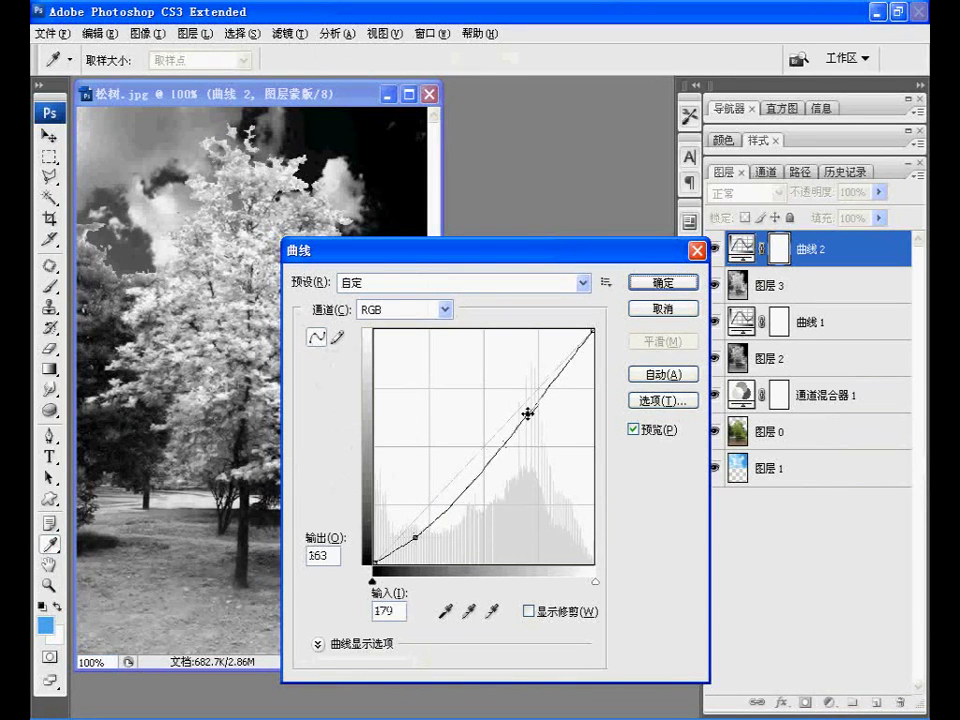
pyautogui.moveTo(527, 413); pyautogui.dragTo(519, 394)
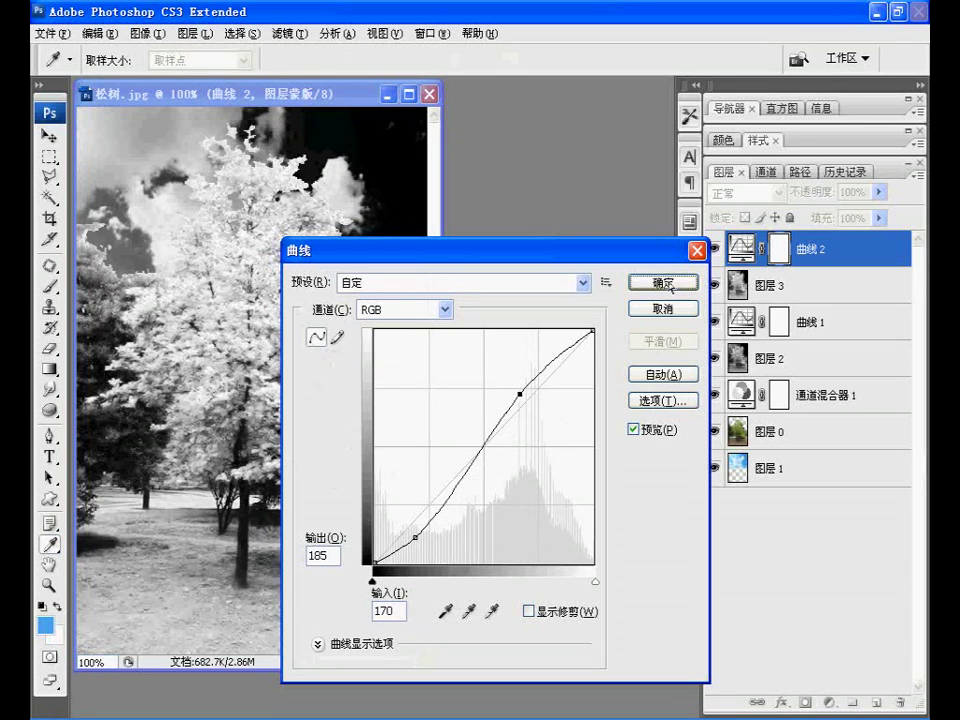
pyautogui.click(668, 283)
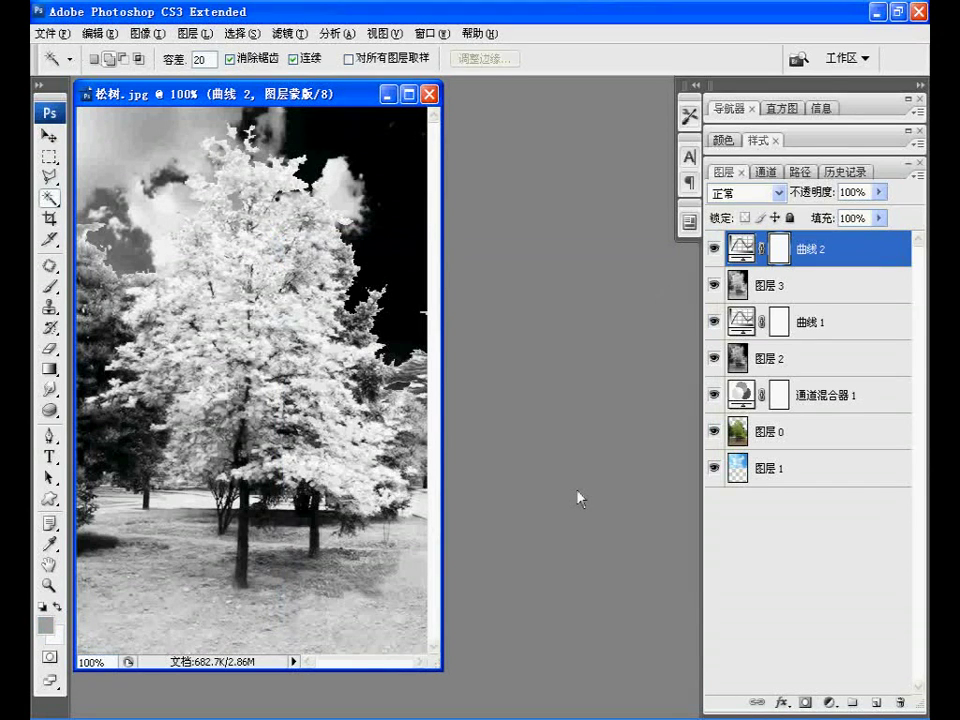
# - Stamp visible layers into a new top layer and apply Unsharp Mask: amount 60, radius 0.5, threshold 0
pyautogui.hotkey('ctrl', 'shift', 'alt', 'e')
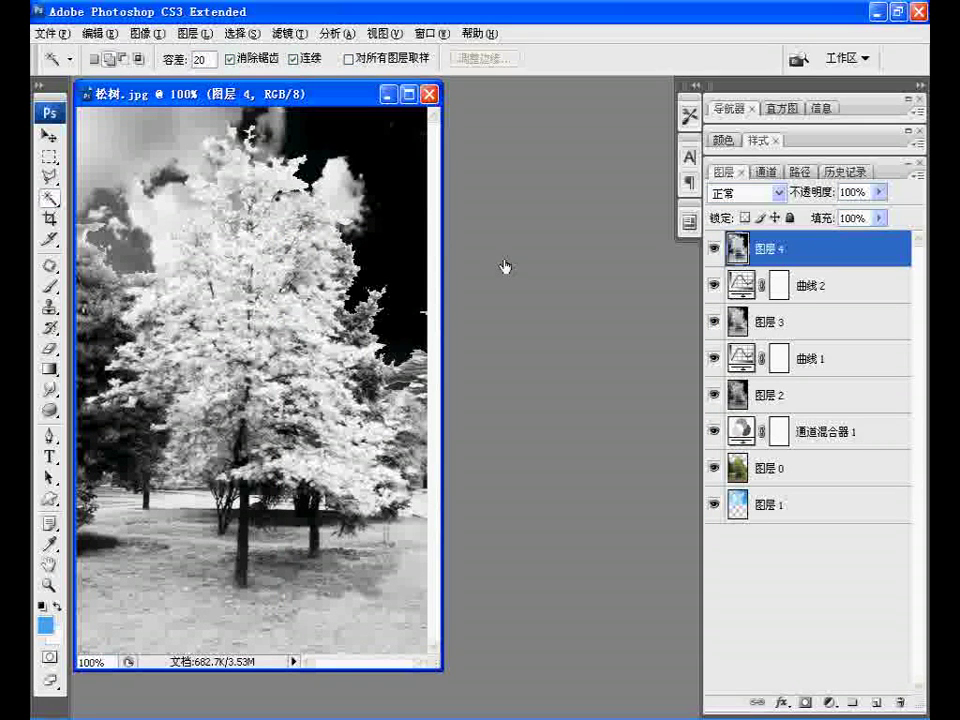
pyautogui.click(288, 32)
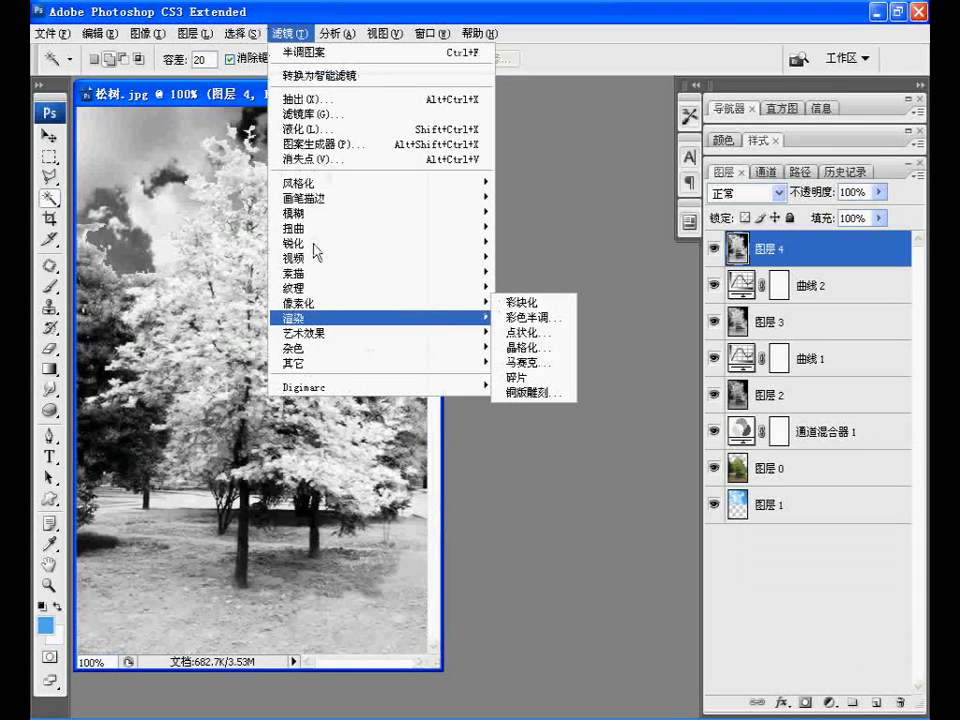
pyautogui.moveTo(380, 242)
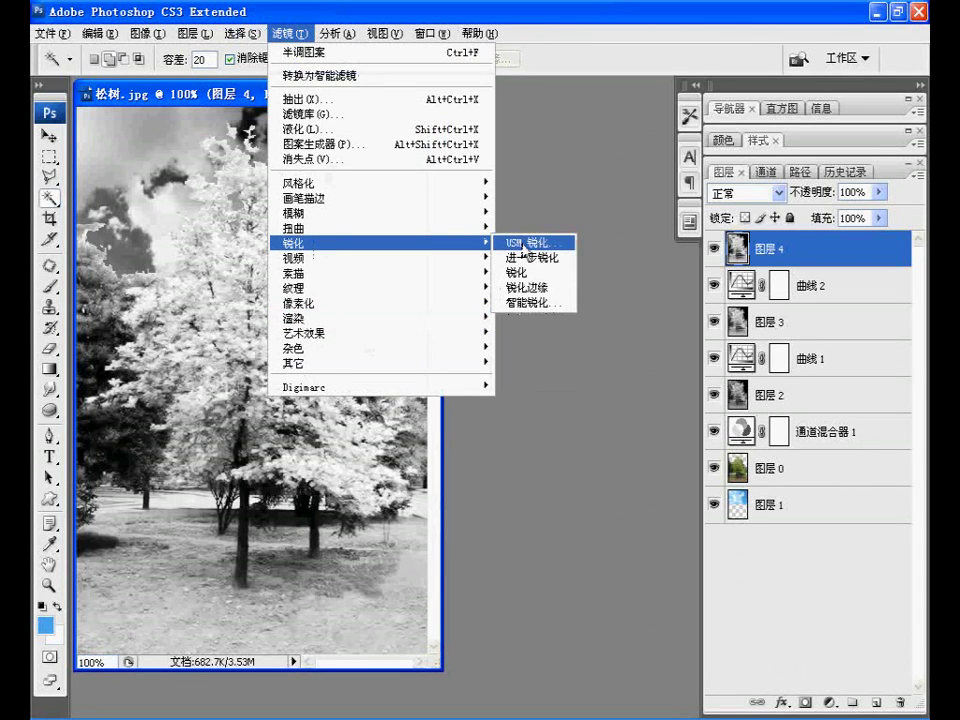
pyautogui.click(522, 245)
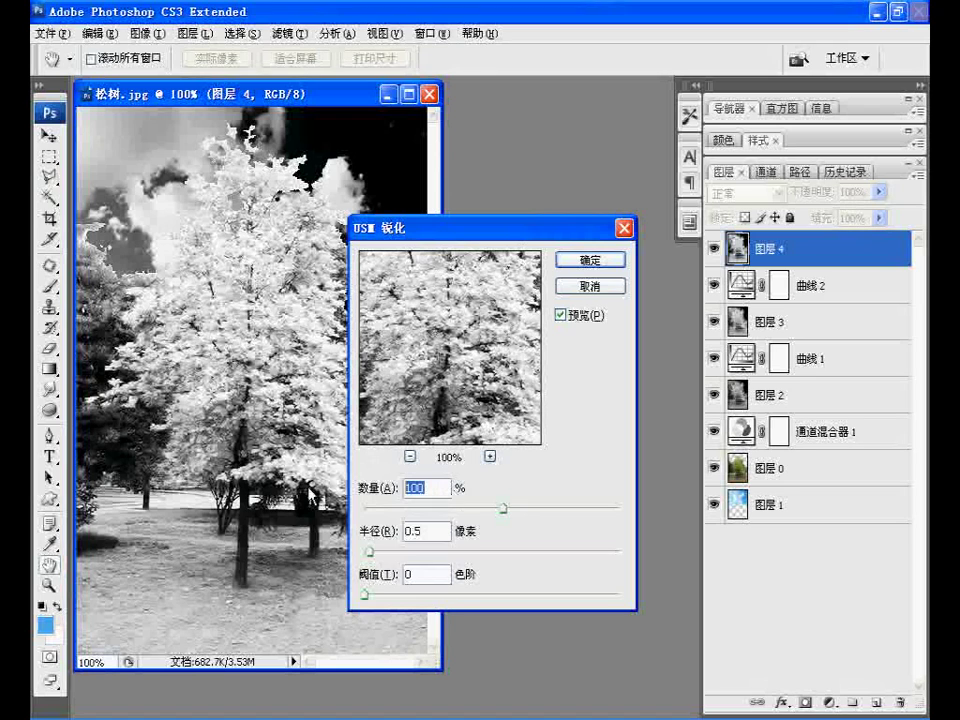
pyautogui.write('60')
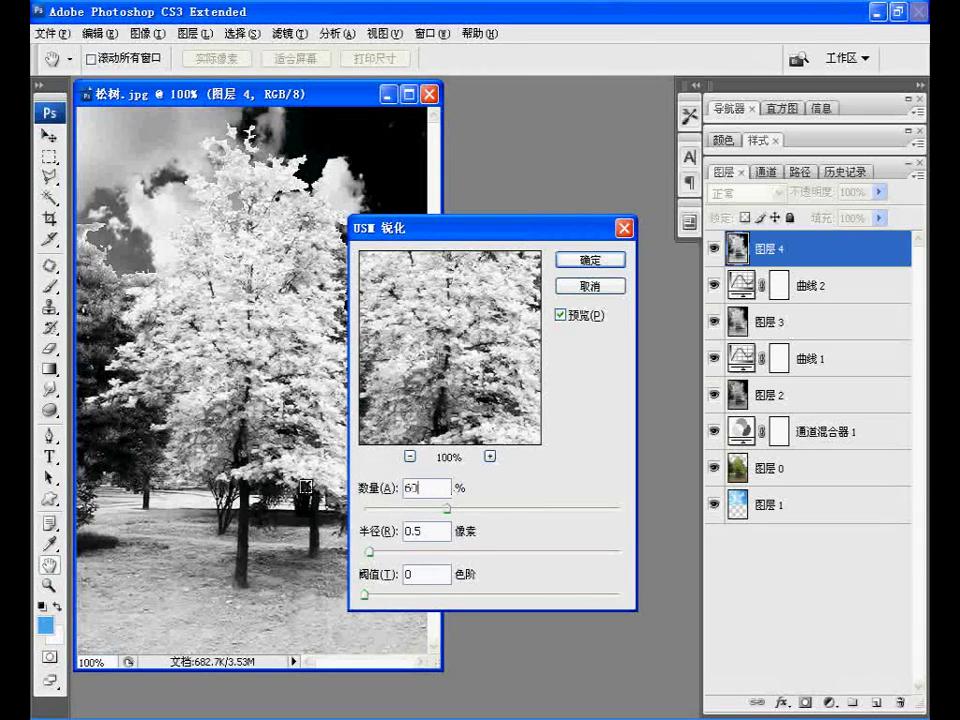
pyautogui.click(606, 260)
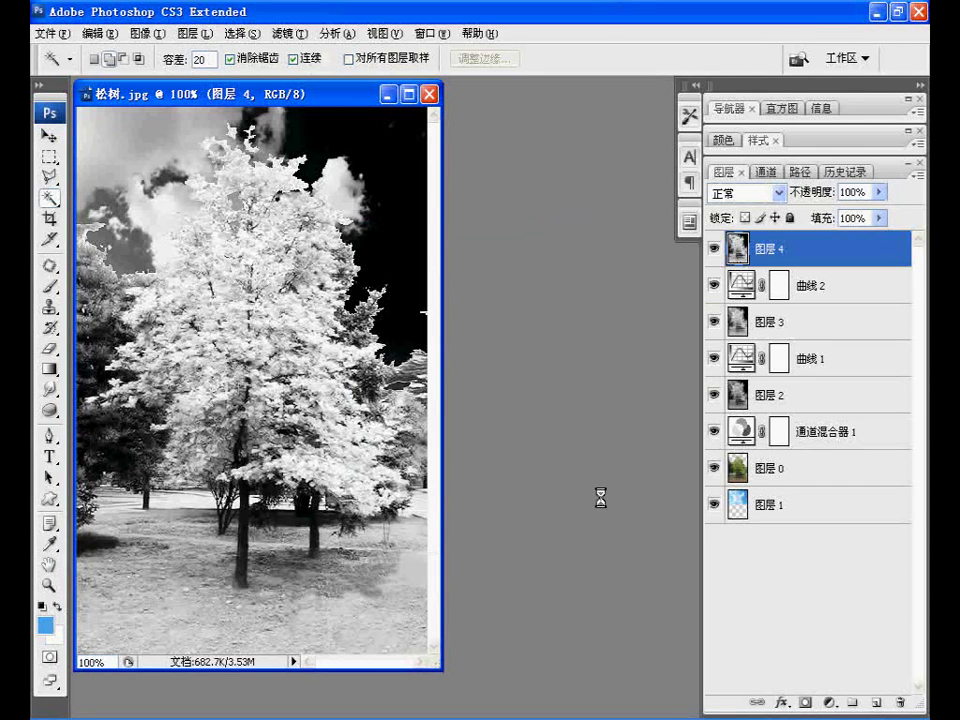
# - Set the Color Balance midtones to -32, 14, -23
pyautogui.click(143, 38)
pyautogui.moveTo(215, 76)
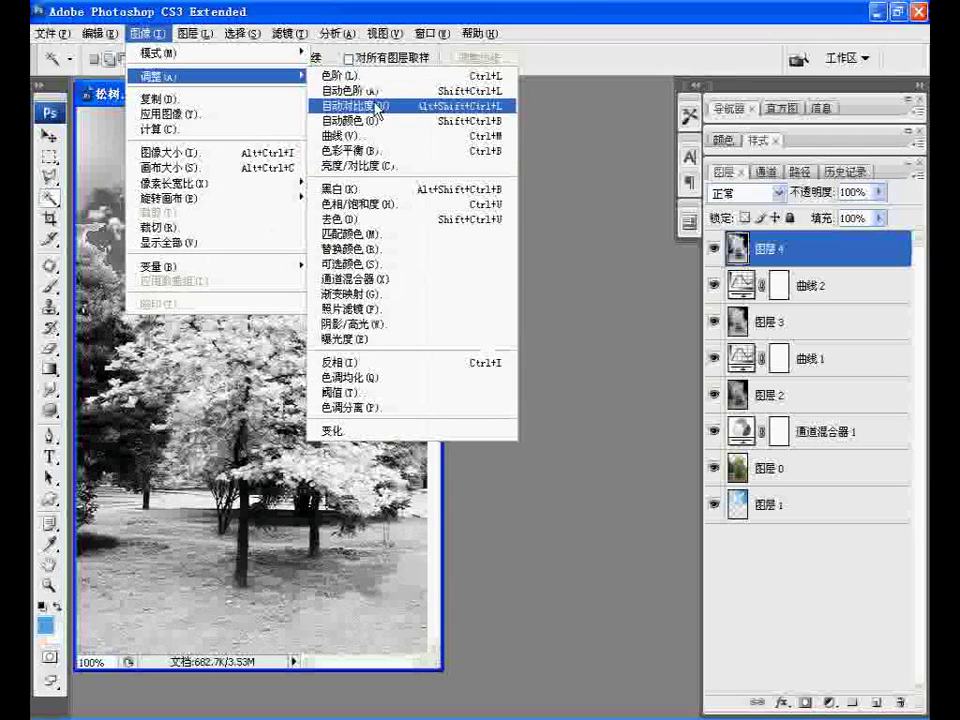
pyautogui.click(372, 151)
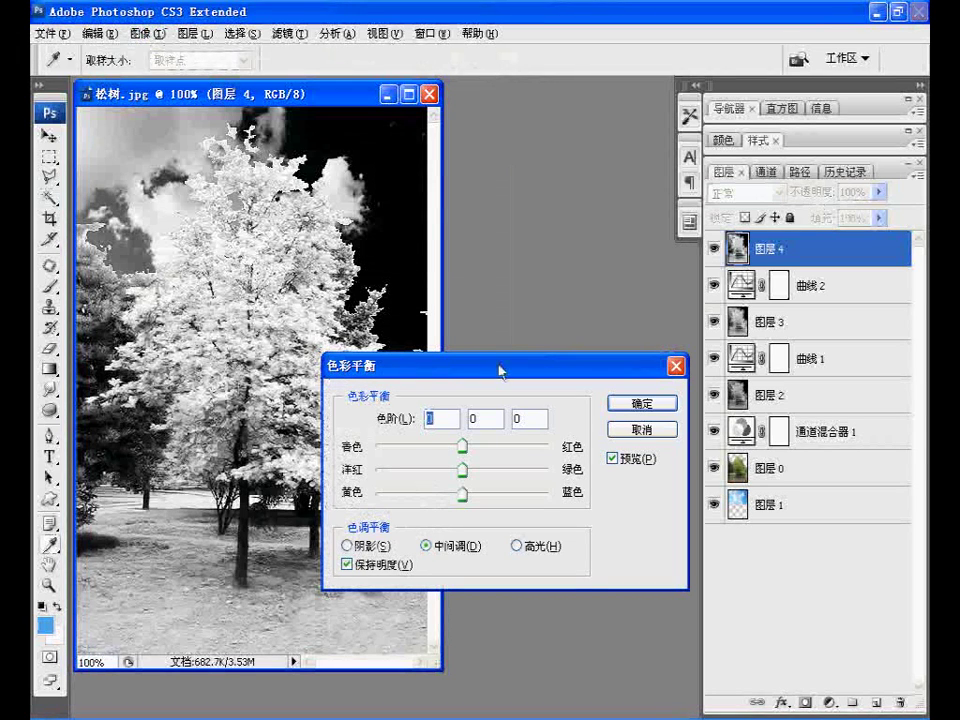
pyautogui.moveTo(460, 366); pyautogui.dragTo(407, 277)
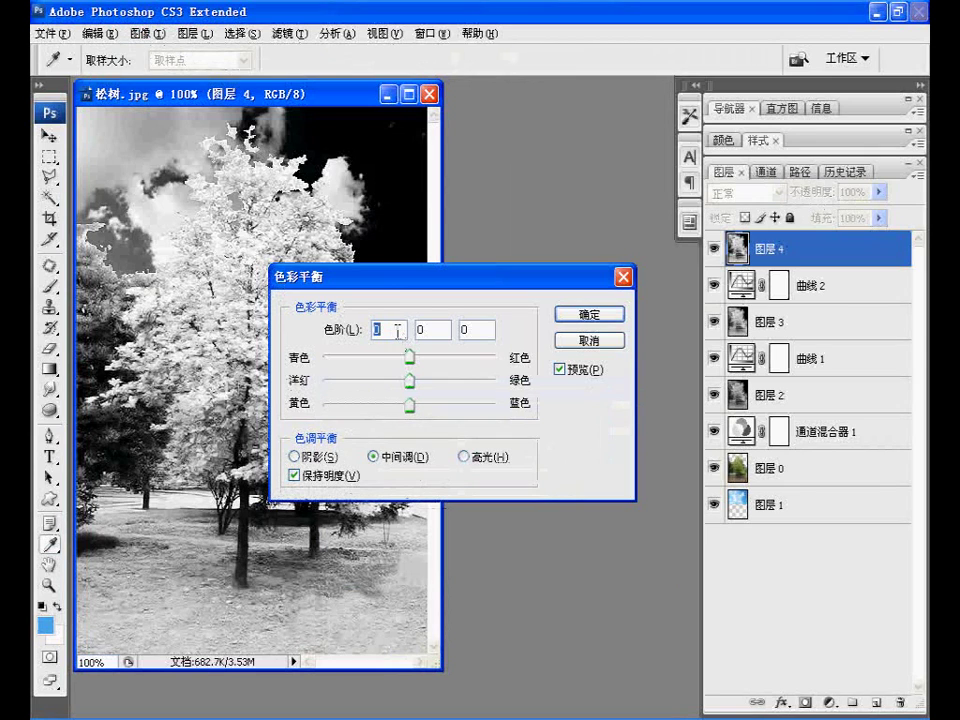
pyautogui.press('BackSpace')
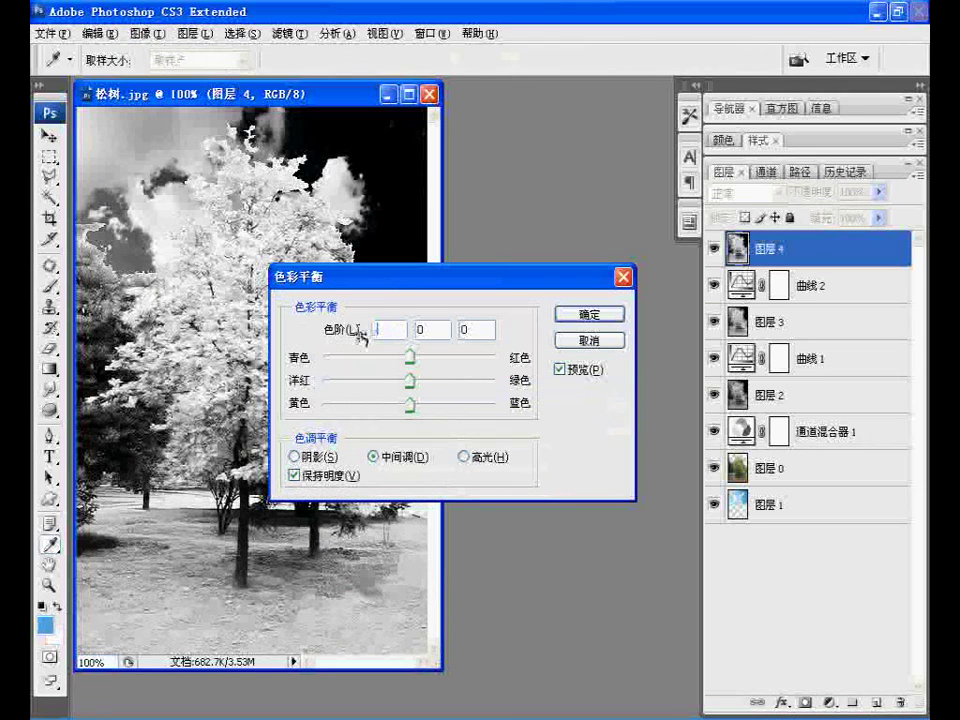
pyautogui.write('-32')
pyautogui.press('Tab')
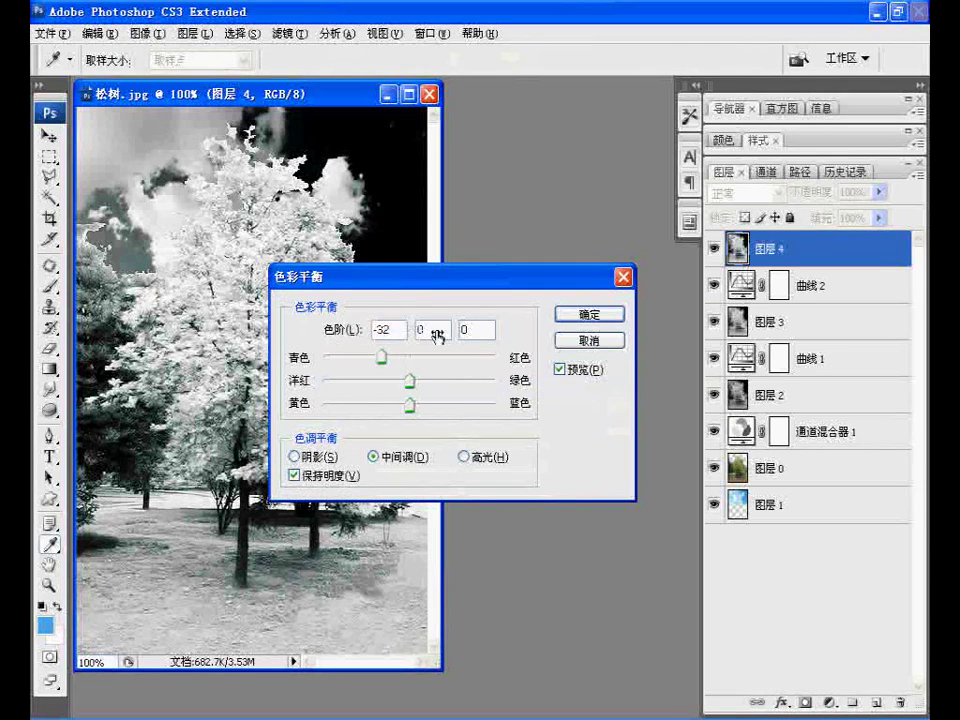
pyautogui.write('14')
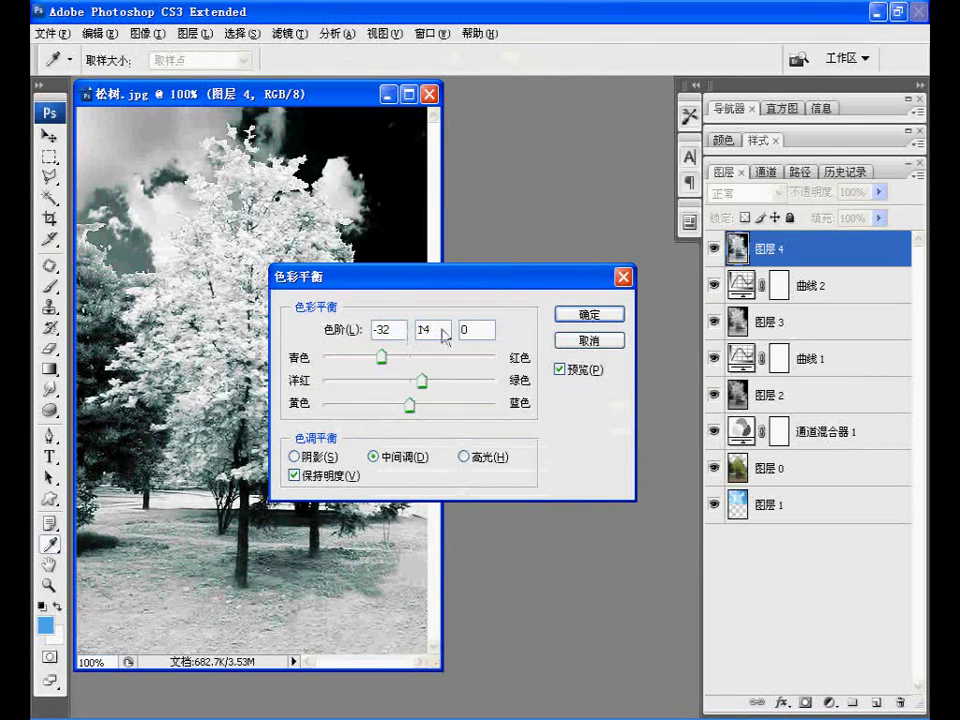
pyautogui.press('Tab')
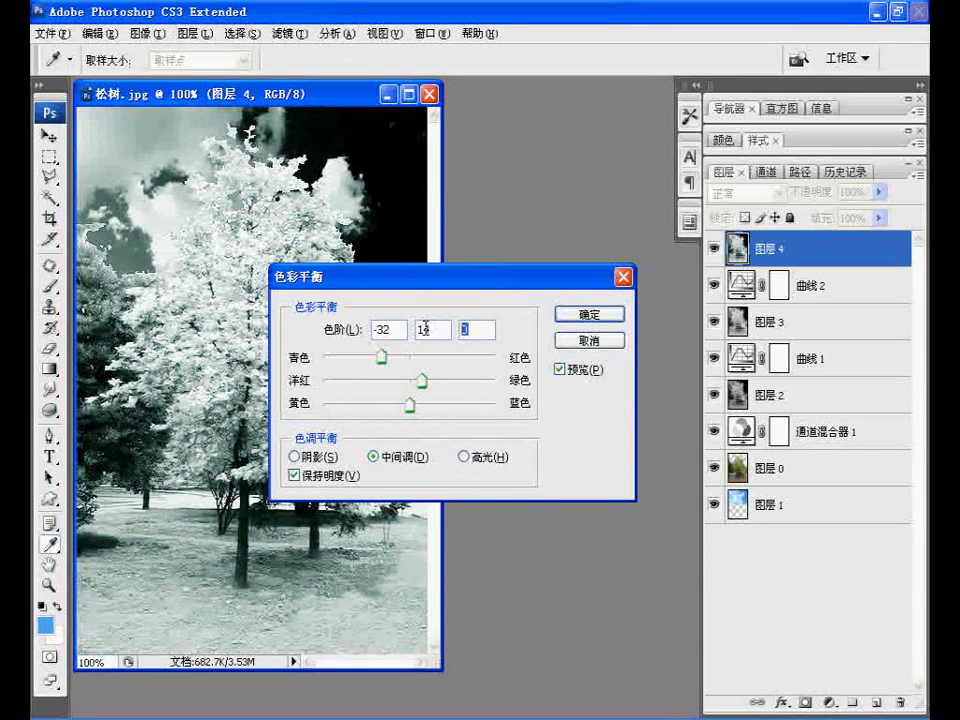
pyautogui.write('-23')
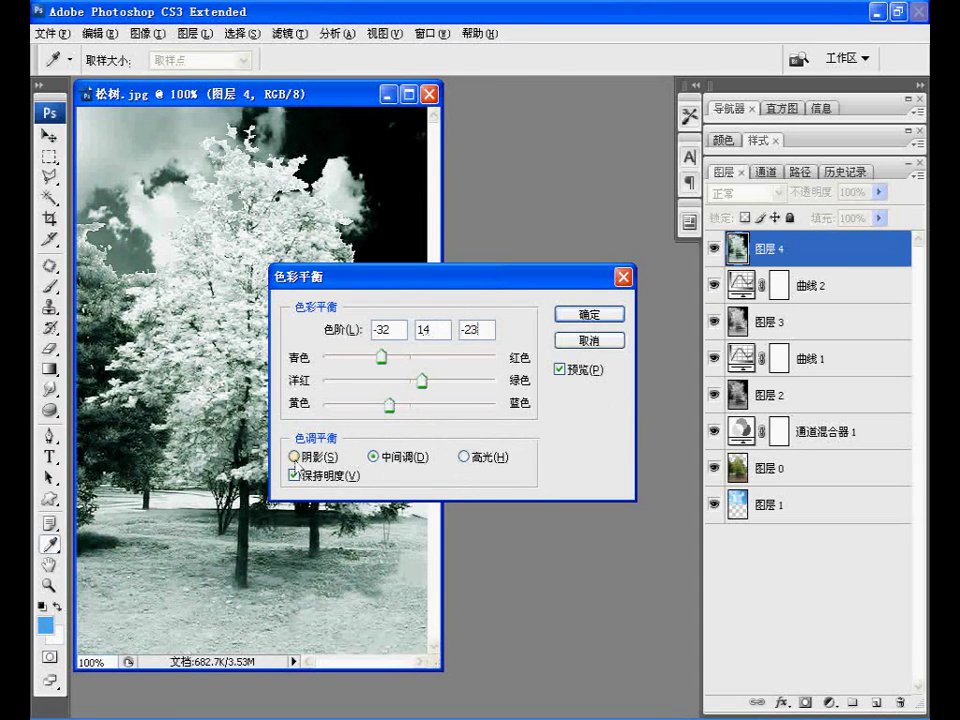
# - Set the shadows to -27, -10, 2 and apply the colour balance
pyautogui.click(295, 457)
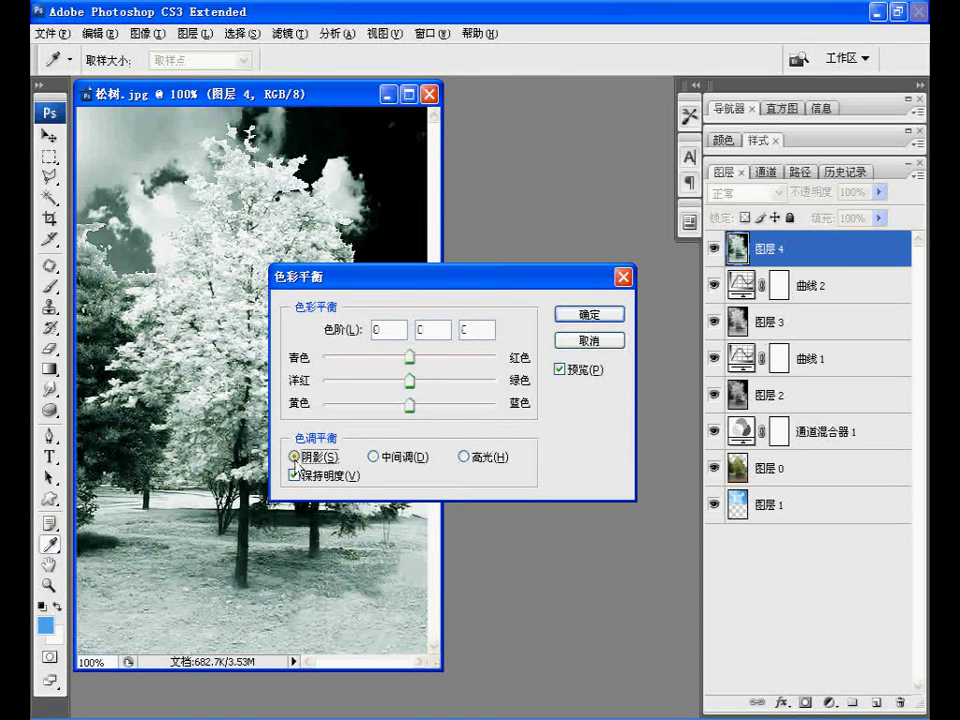
pyautogui.doubleClick(385, 330)
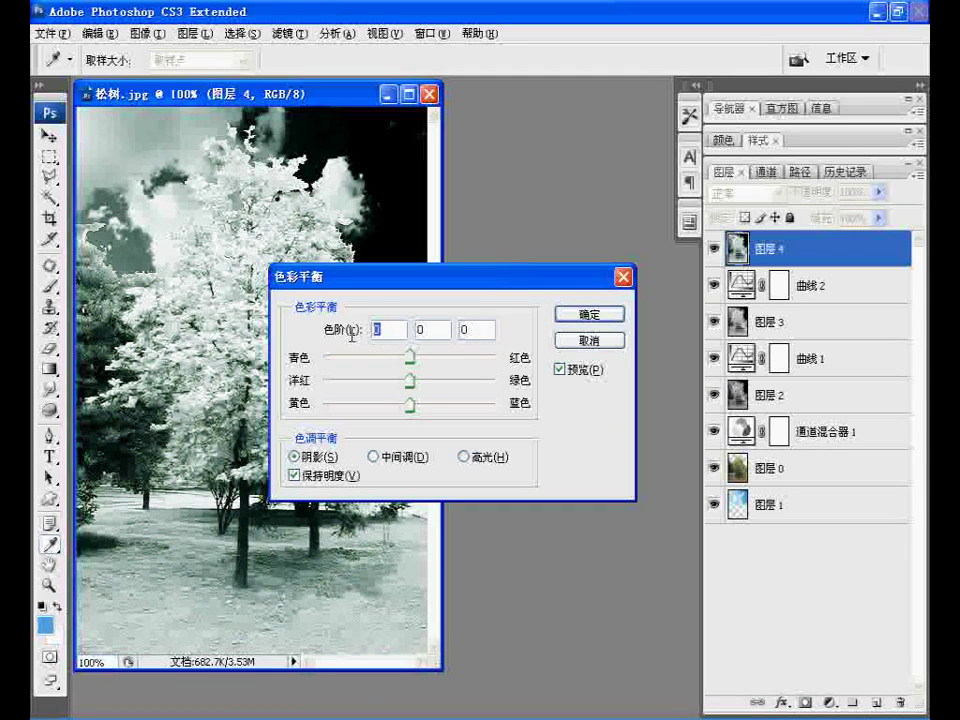
pyautogui.write('-27')
pyautogui.press('Tab')
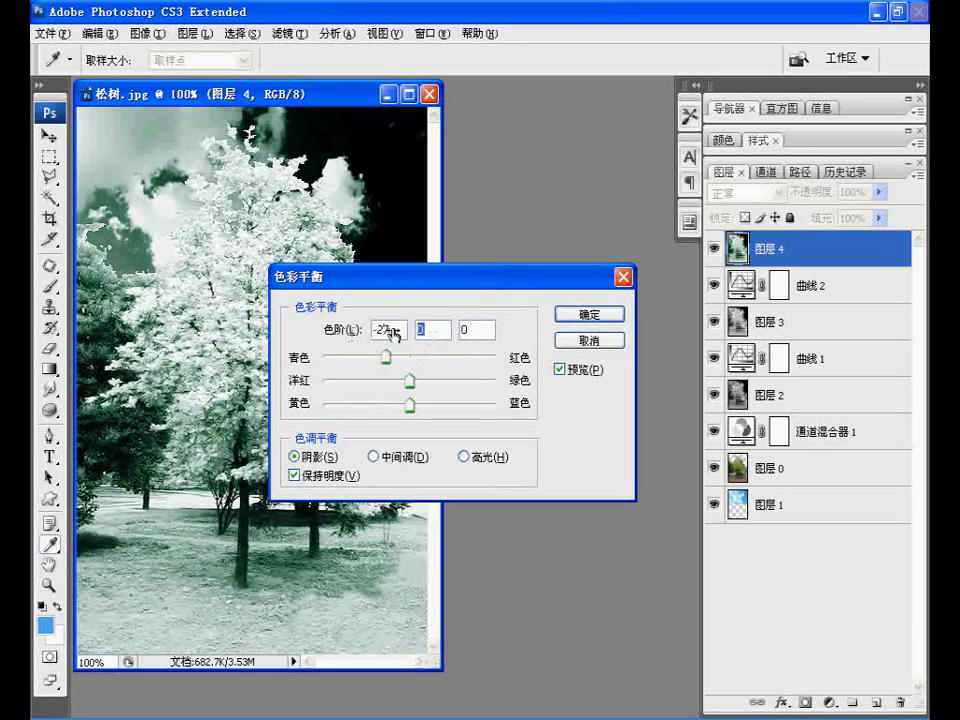
pyautogui.write('-10')
pyautogui.press('Tab')
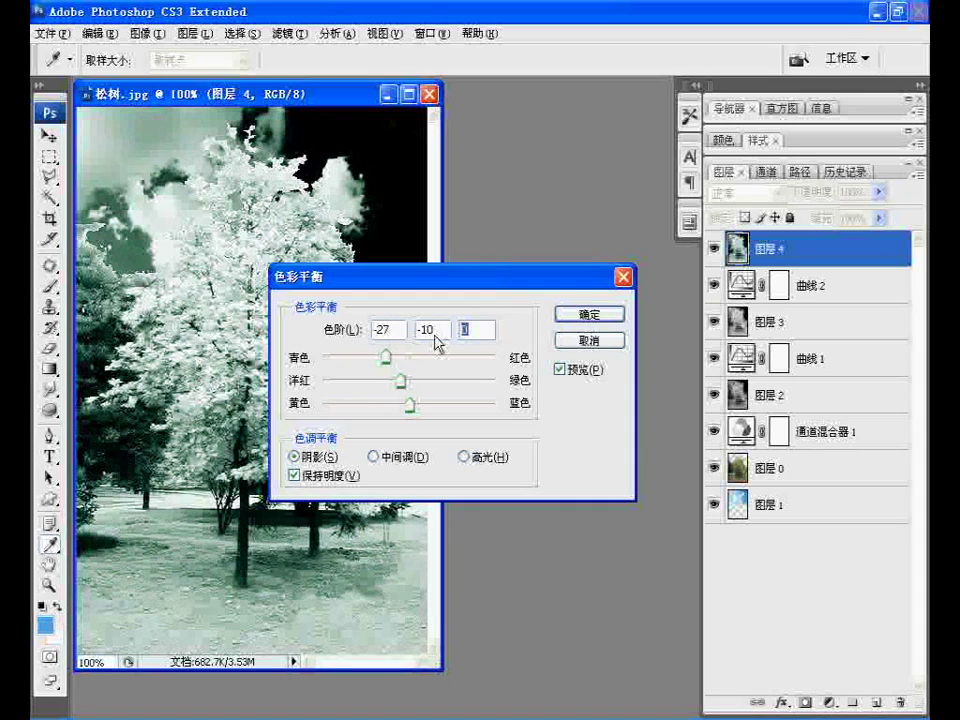
pyautogui.write('2')
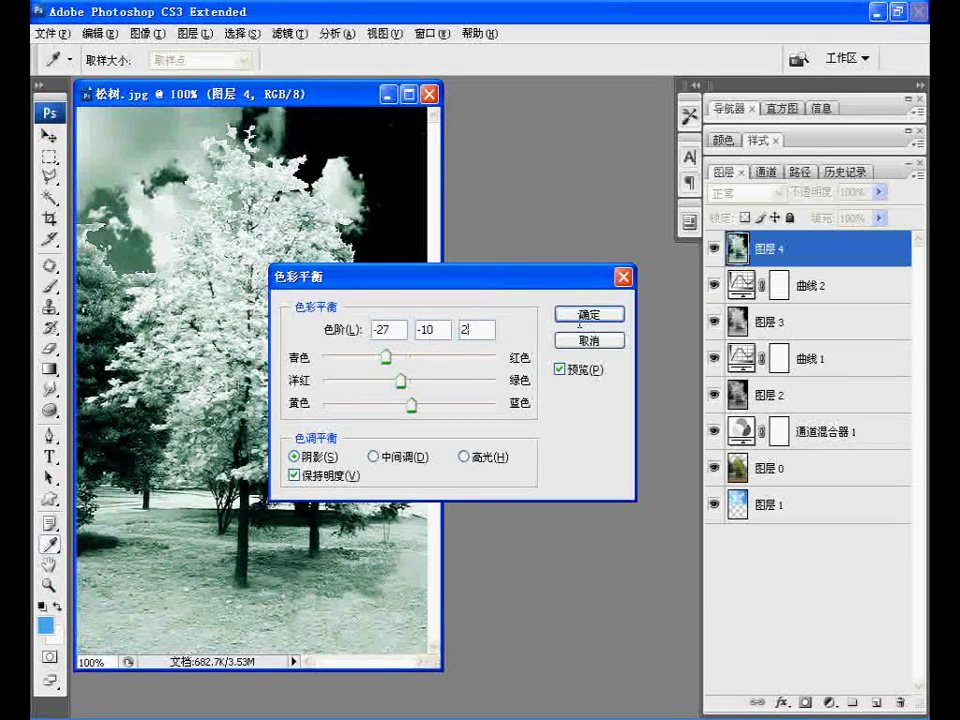
pyautogui.click(580, 324)
pyautogui.press('w')
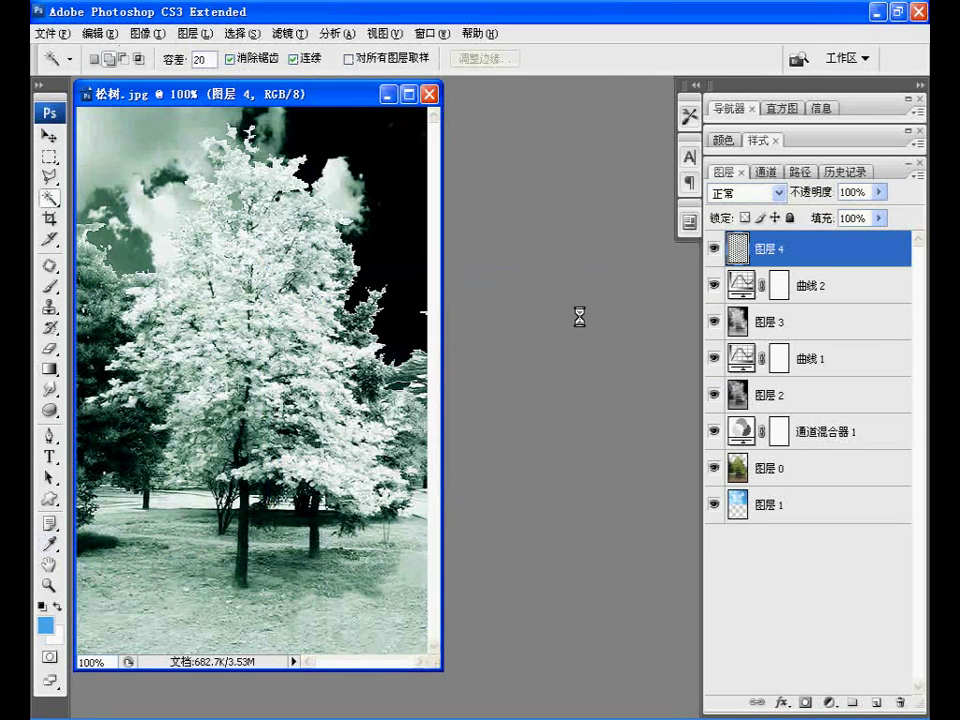
# - Add a Selective Color adjustment layer setting Whites' yellow to -35%
pyautogui.press('l')
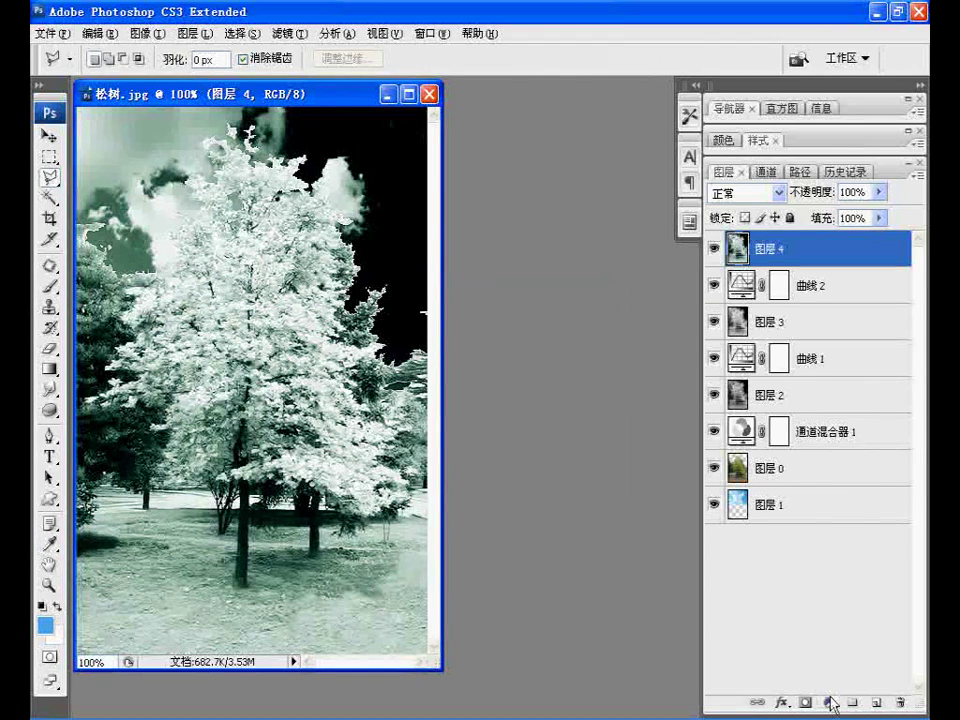
pyautogui.click(830, 702)
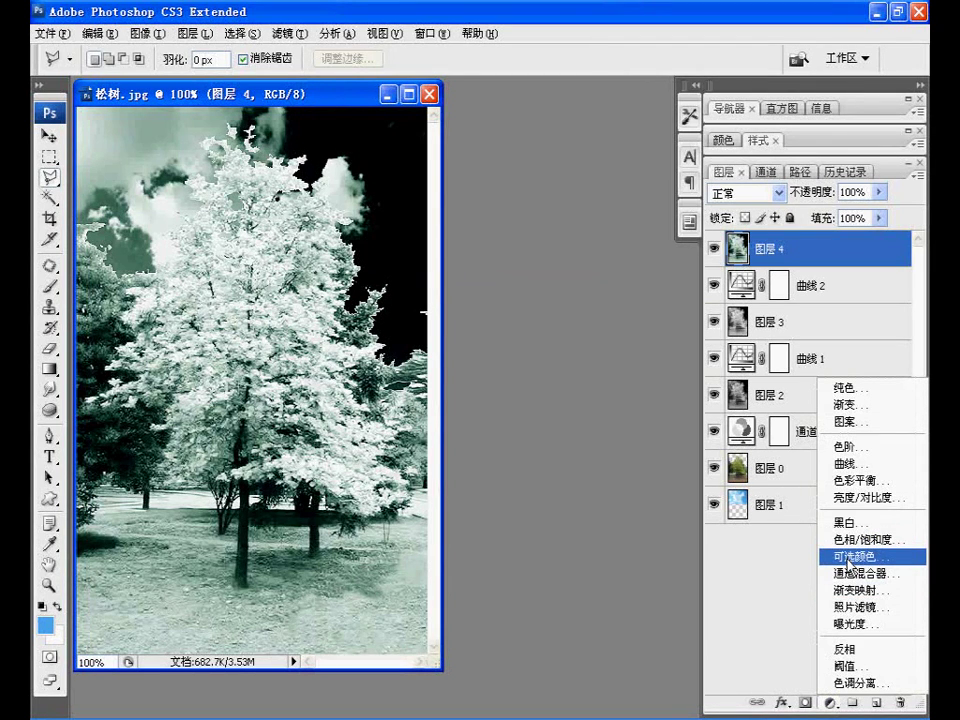
pyautogui.click(848, 557)
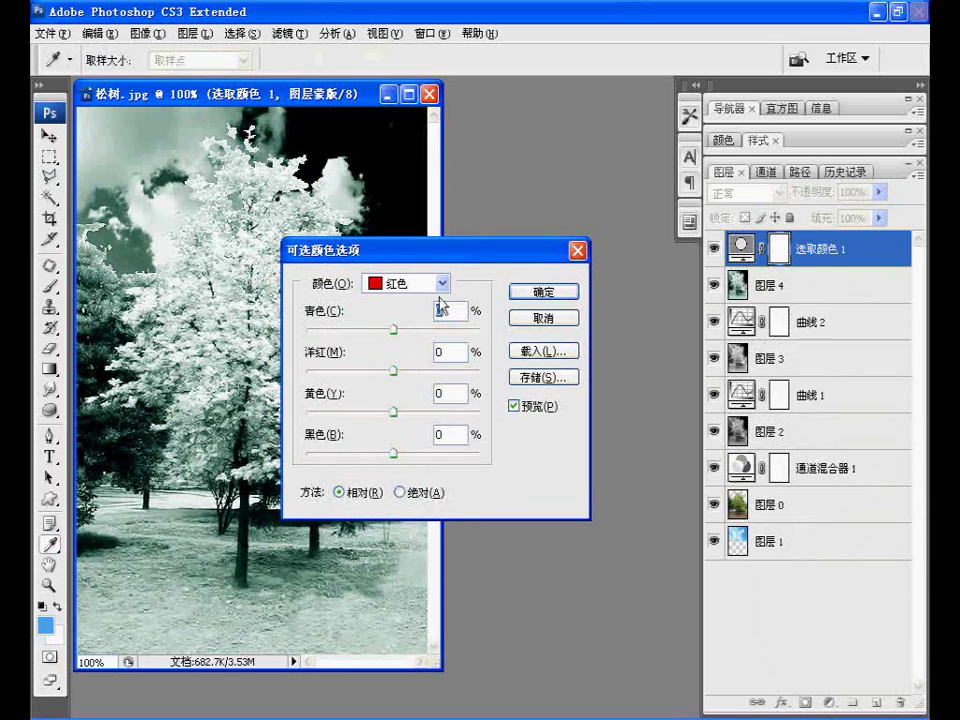
pyautogui.click(442, 285)
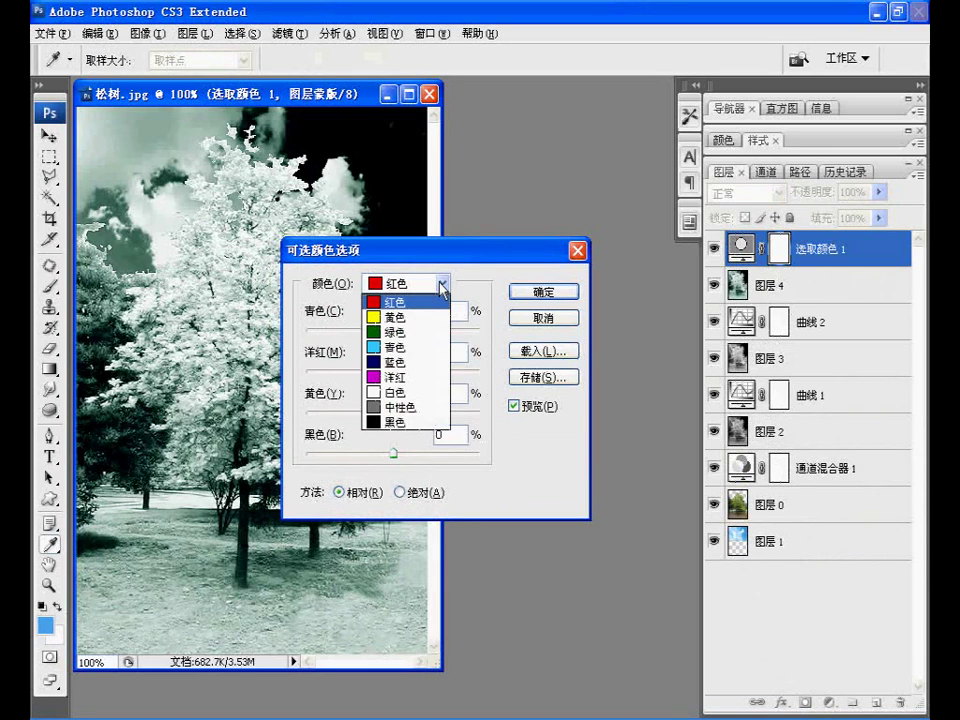
pyautogui.click(426, 392)
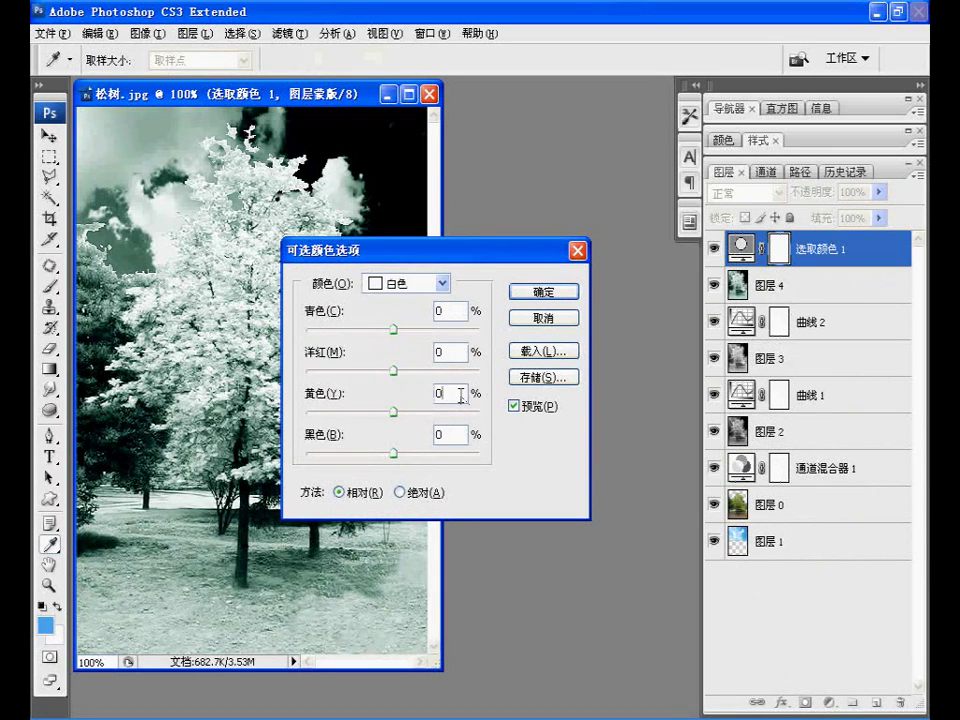
pyautogui.doubleClick(461, 396)
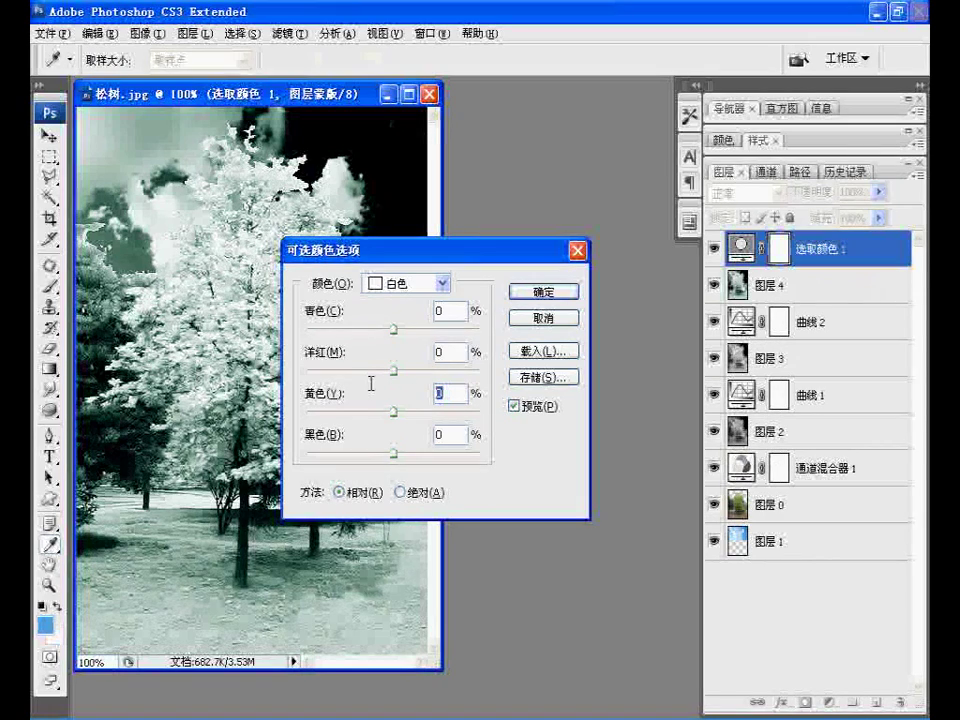
pyautogui.write('-35')
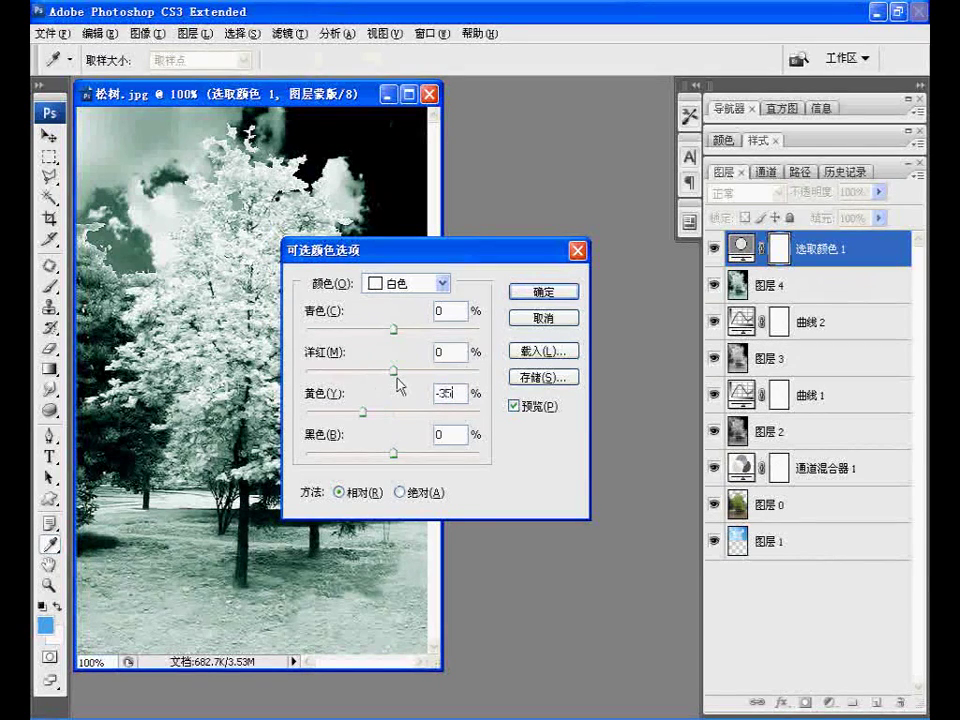
pyautogui.click(520, 293)
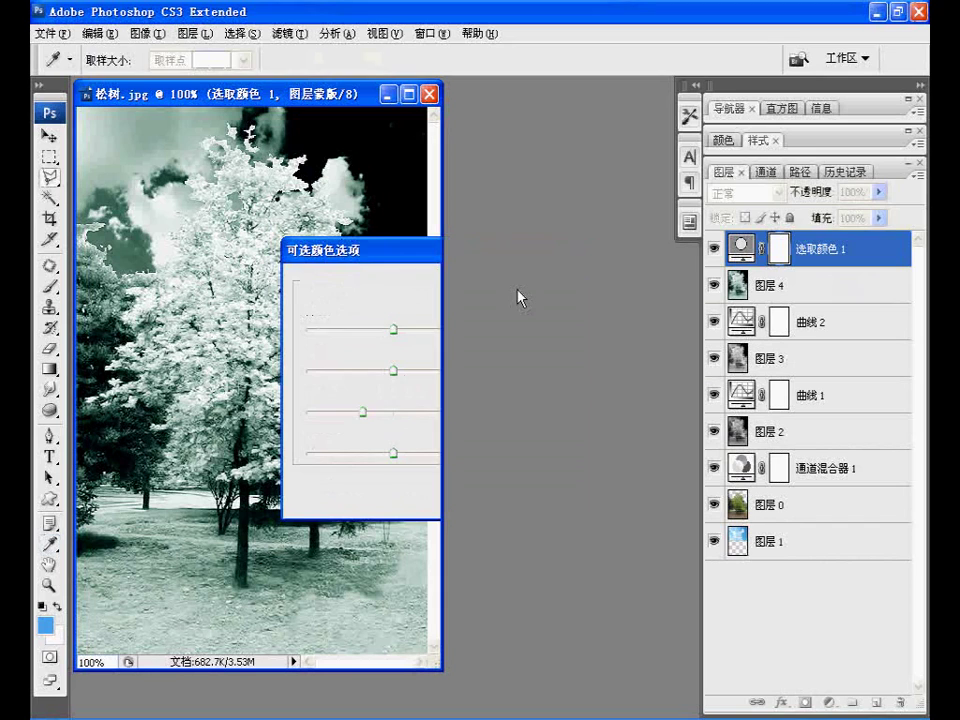
# - Stamp all visible layers into a new top layer
pyautogui.press('l')
pyautogui.press('m')
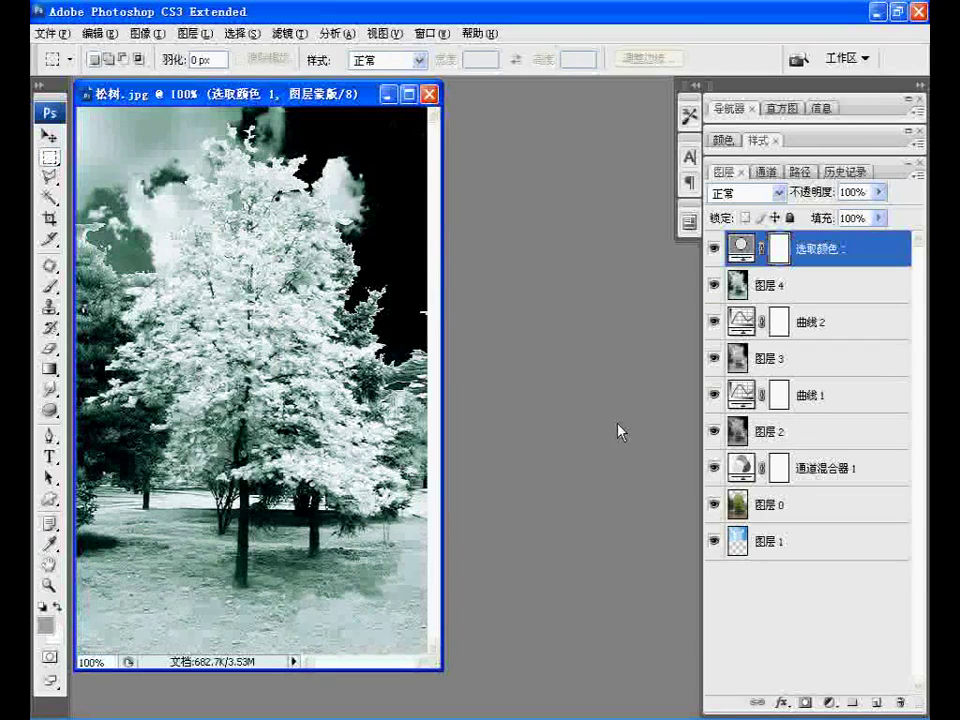
pyautogui.hotkey('ctrl', 'shift', 'alt', 'e')
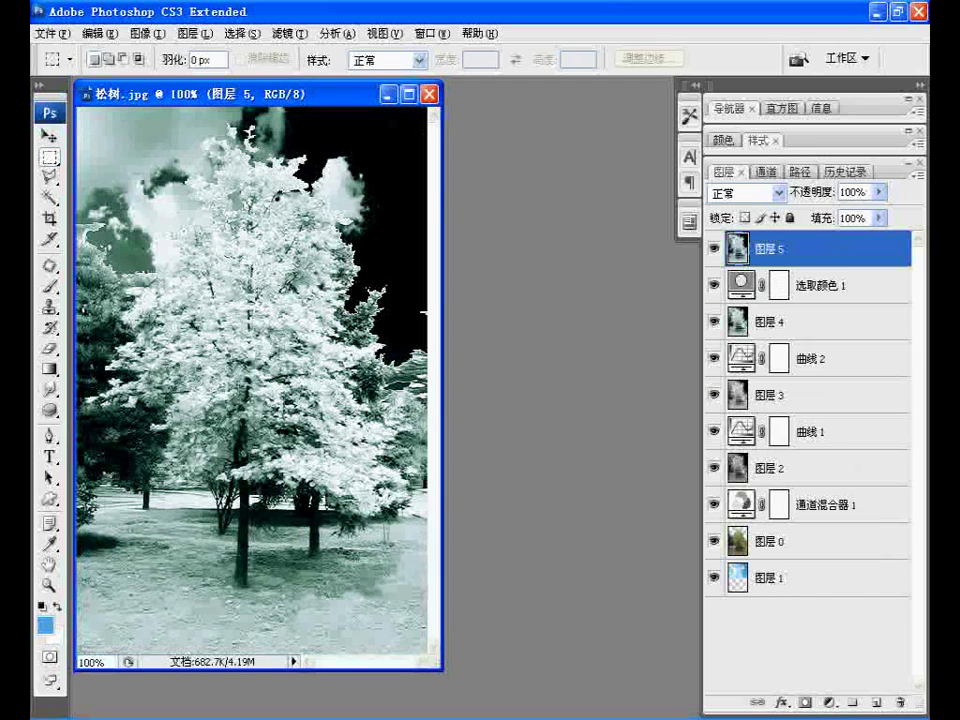
# - Apply Ocean Ripple (size 9, magnitude 9) to a marquee of the bottom ground strip
pyautogui.moveTo(80, 583)
pyautogui.mouseDown()
pyautogui.moveTo(428, 636)
pyautogui.moveTo(428, 653)
pyautogui.mouseUp()
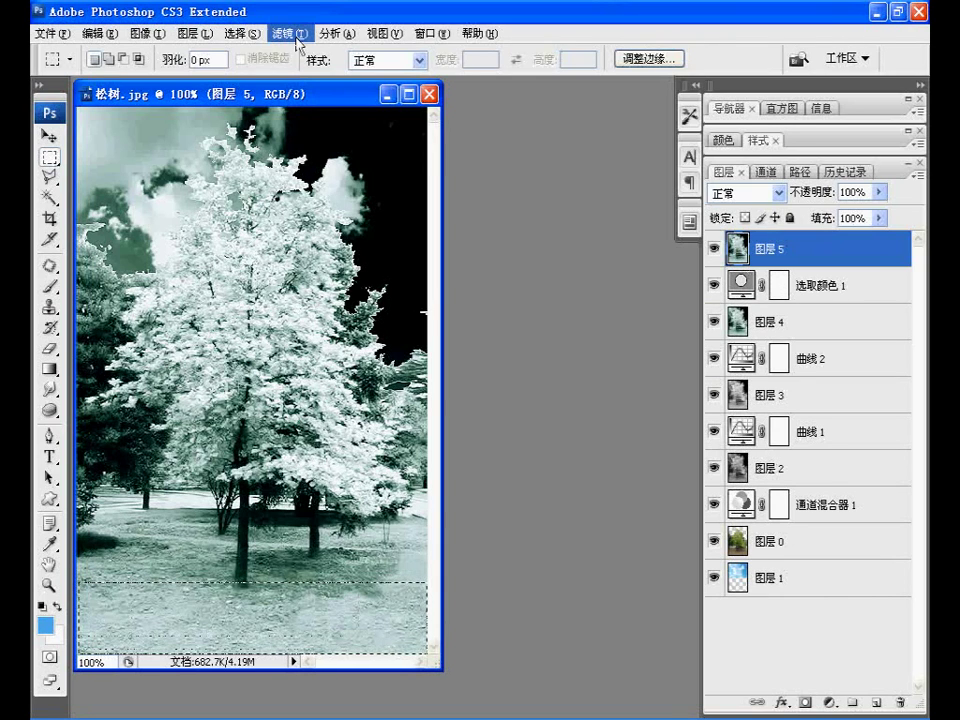
pyautogui.click(288, 33)
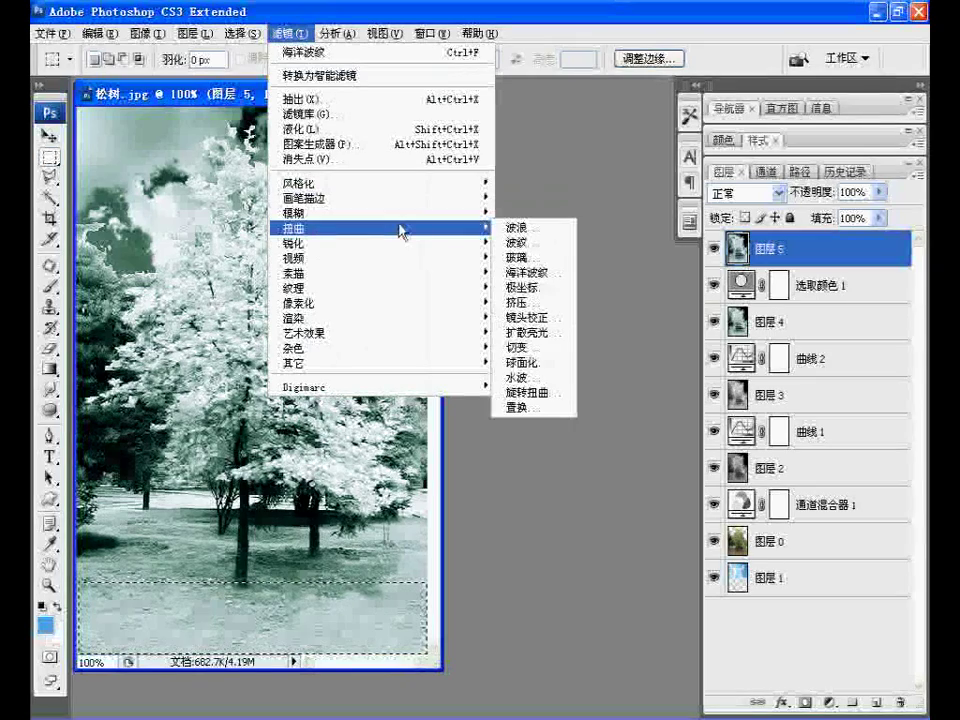
pyautogui.moveTo(293, 228)
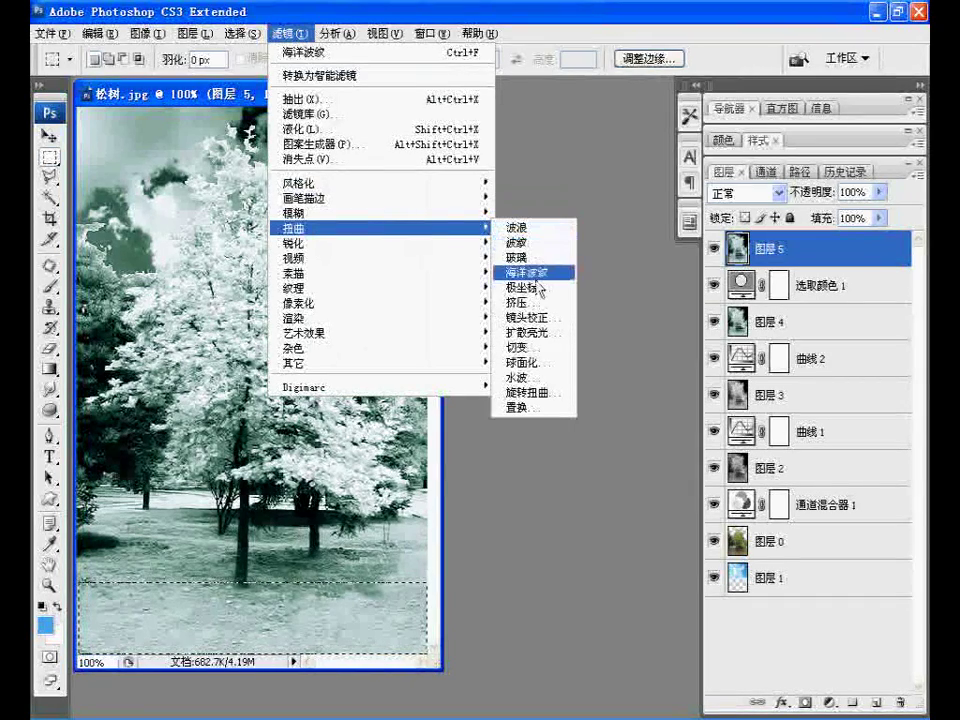
pyautogui.click(537, 288)
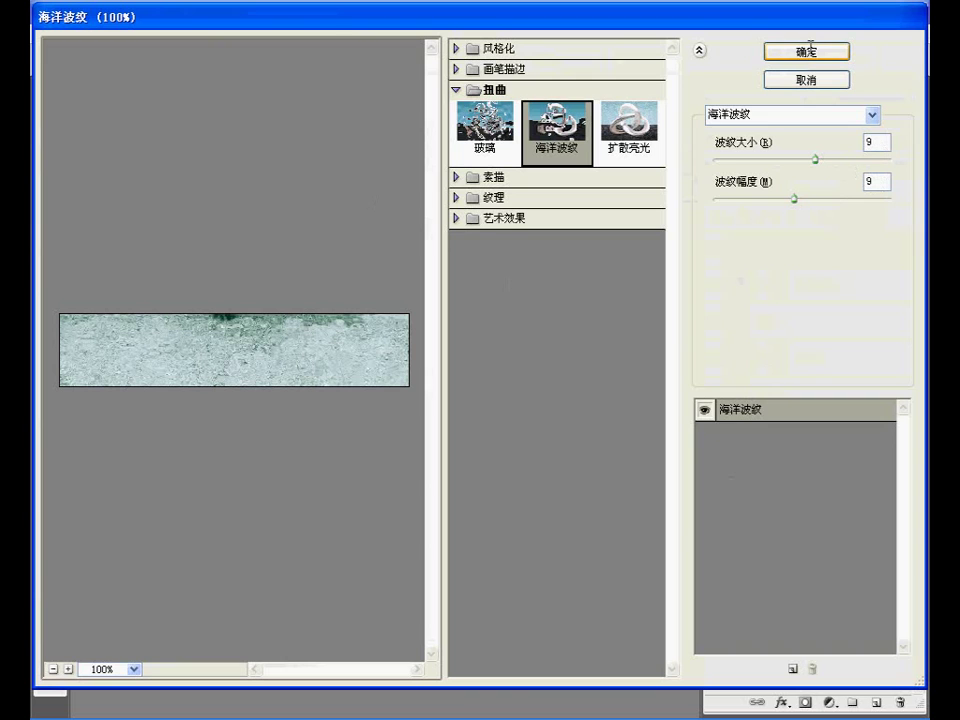
pyautogui.click(810, 50)
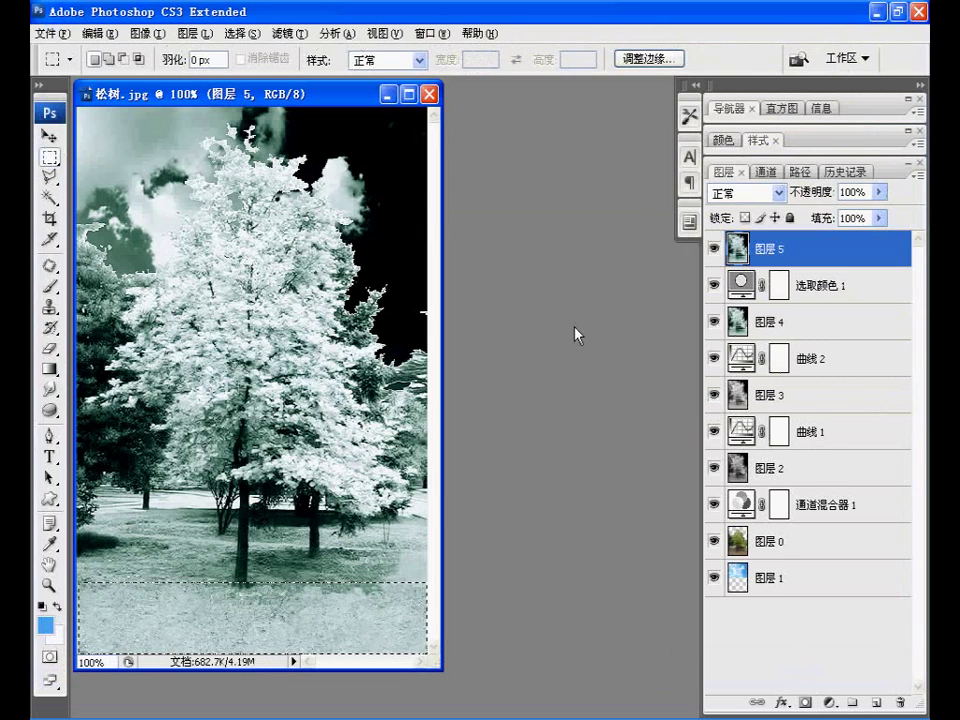
# - Deselect the ground, add an empty layer, and make white the foreground colour
pyautogui.hotkey('ctrl', 'd')
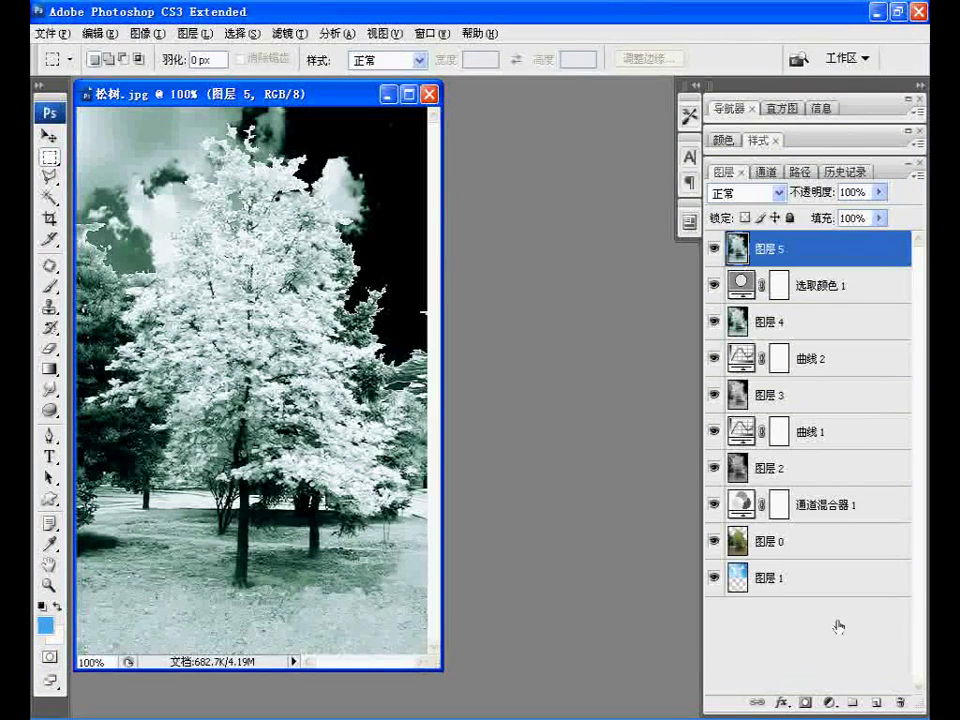
pyautogui.click(874, 703)
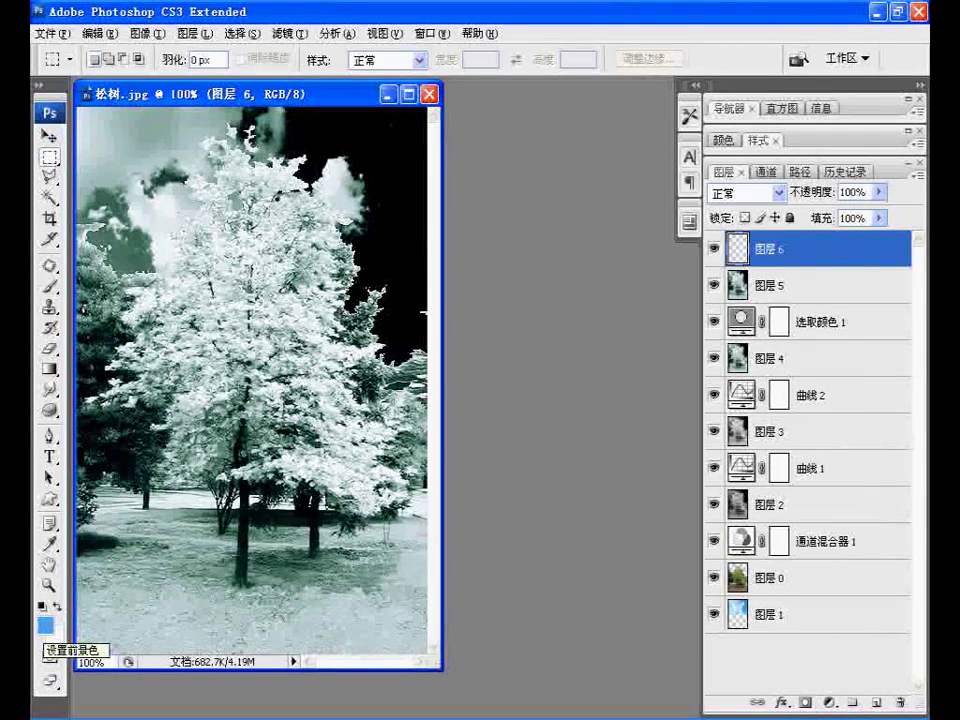
pyautogui.click(42, 606)
pyautogui.click(57, 606)
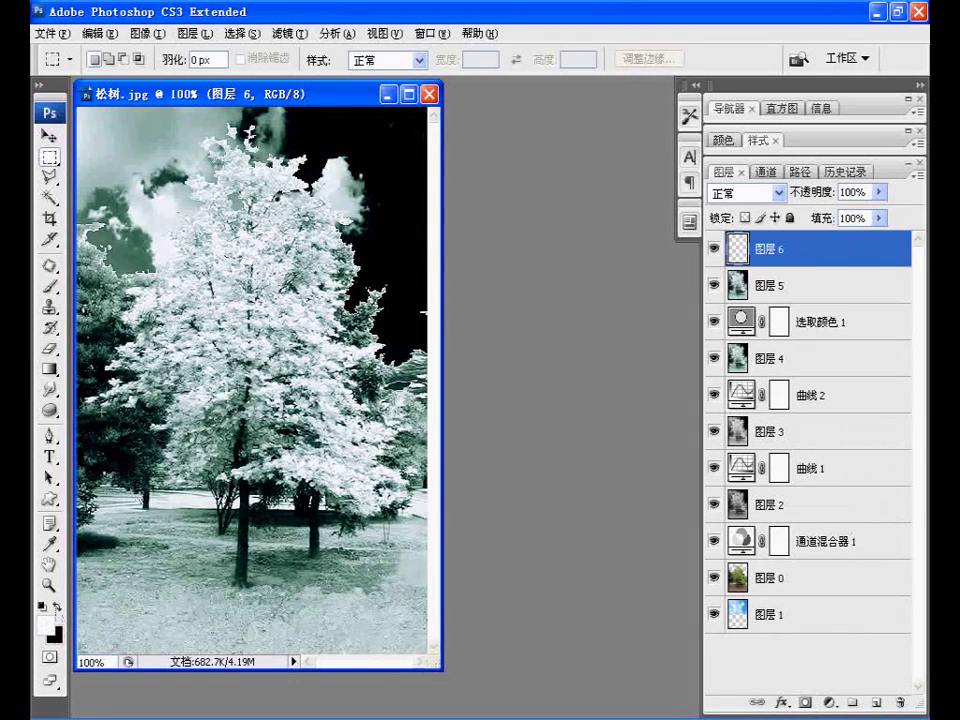
# - Load the 54 px sparkle brush and show the Brushes settings panel
pyautogui.press('b')
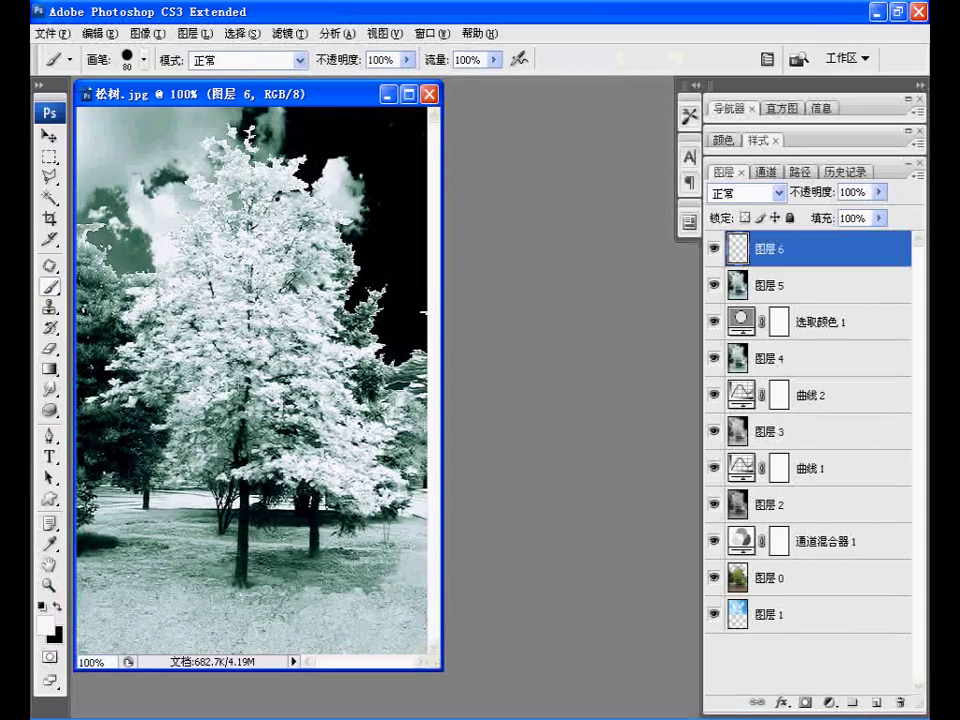
pyautogui.click(144, 60)
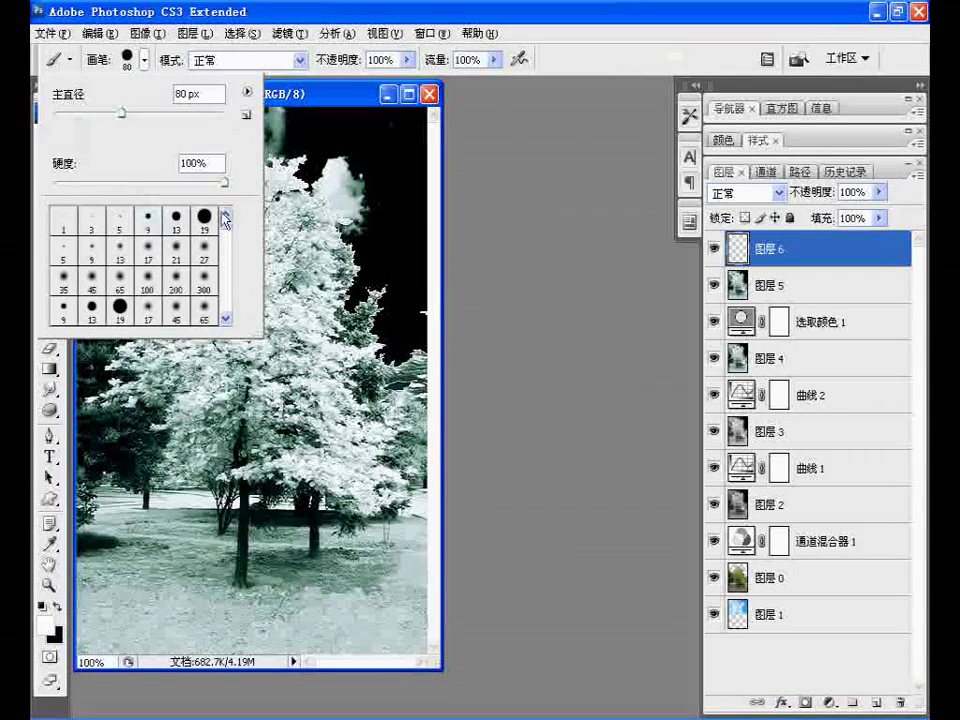
pyautogui.moveTo(226, 222); pyautogui.dragTo(226, 279)
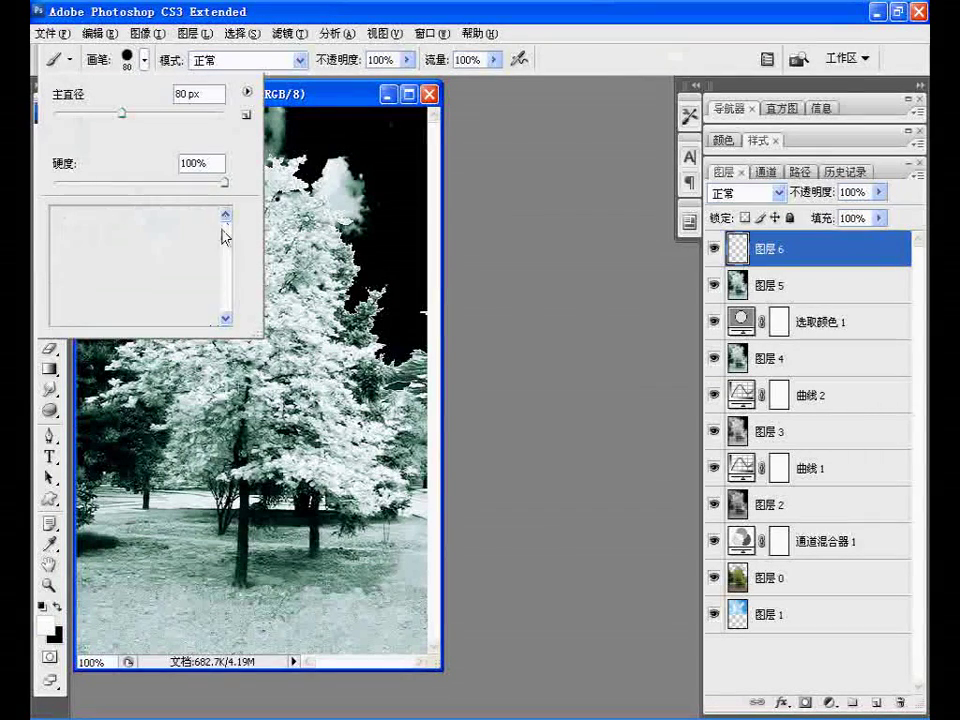
pyautogui.click(226, 292)
pyautogui.click(92, 281)
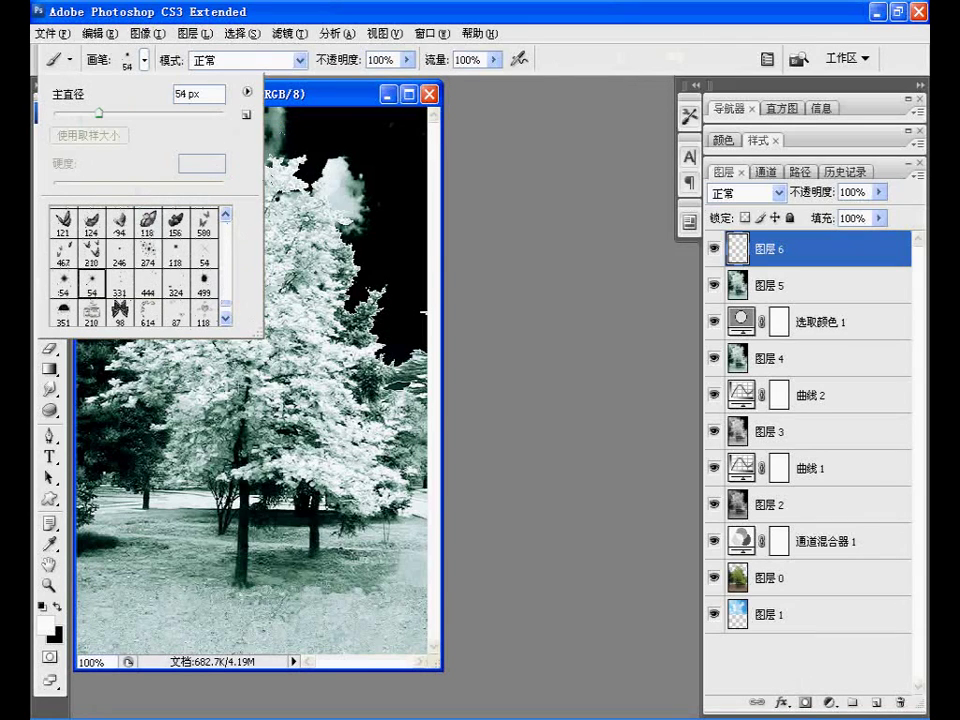
pyautogui.click(265, 175)
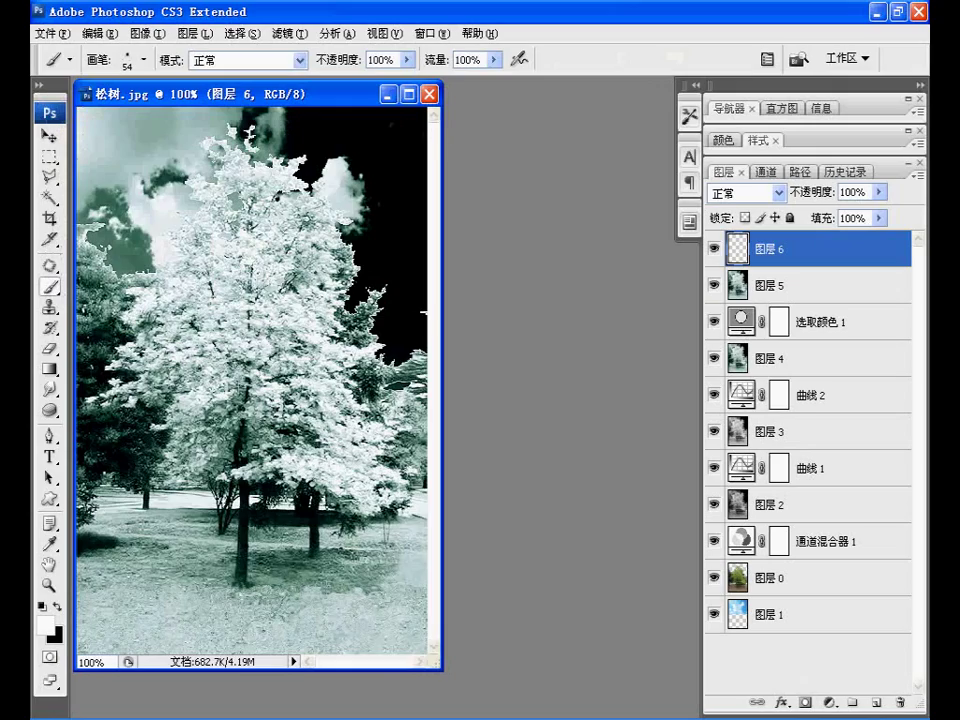
pyautogui.press('F5')
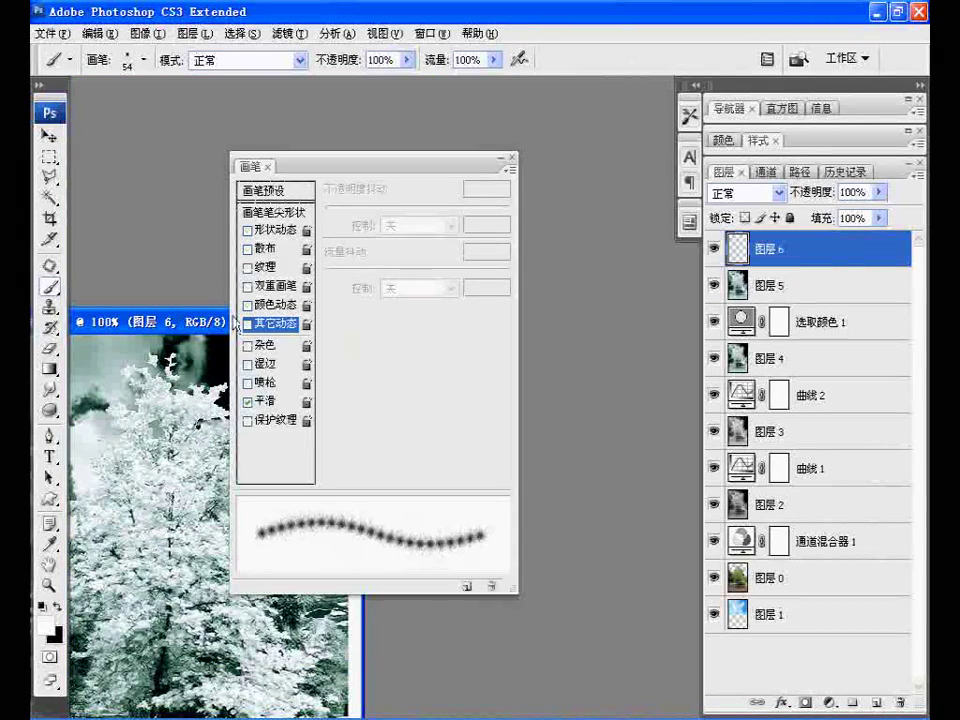
# - Set the brush tip spacing to 210%
pyautogui.moveTo(236, 322); pyautogui.dragTo(246, 100)
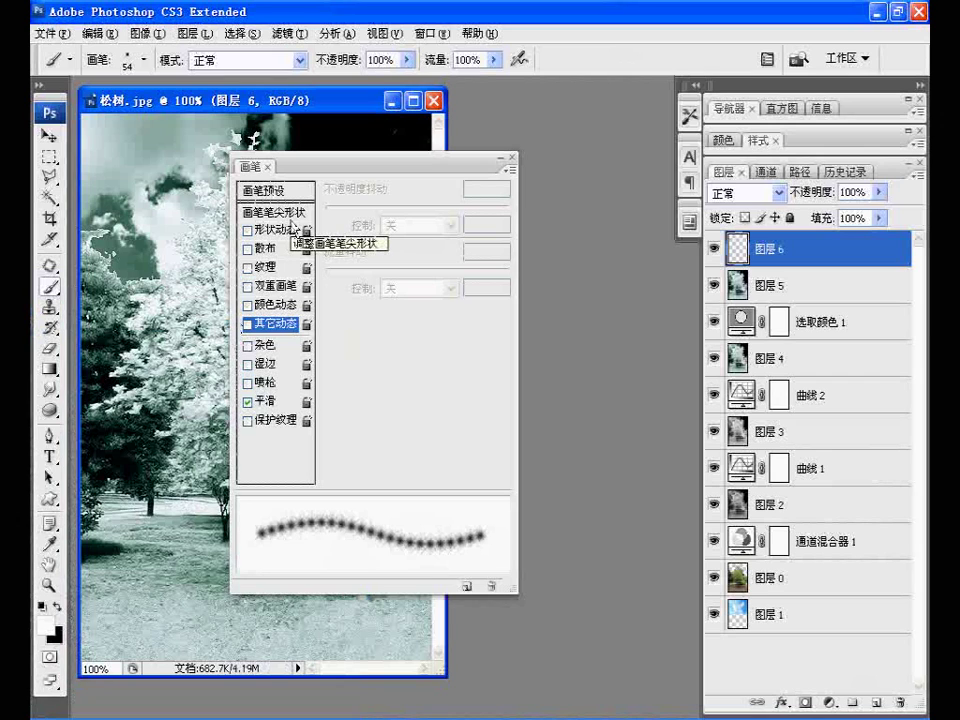
pyautogui.click(280, 212)
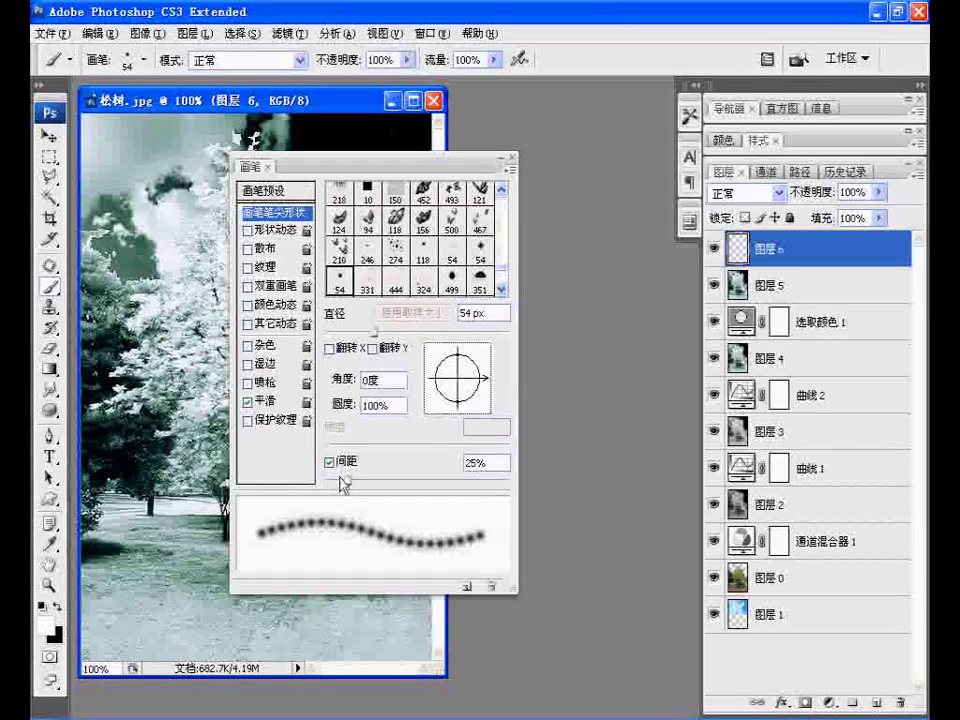
pyautogui.moveTo(346, 482); pyautogui.dragTo(455, 490)
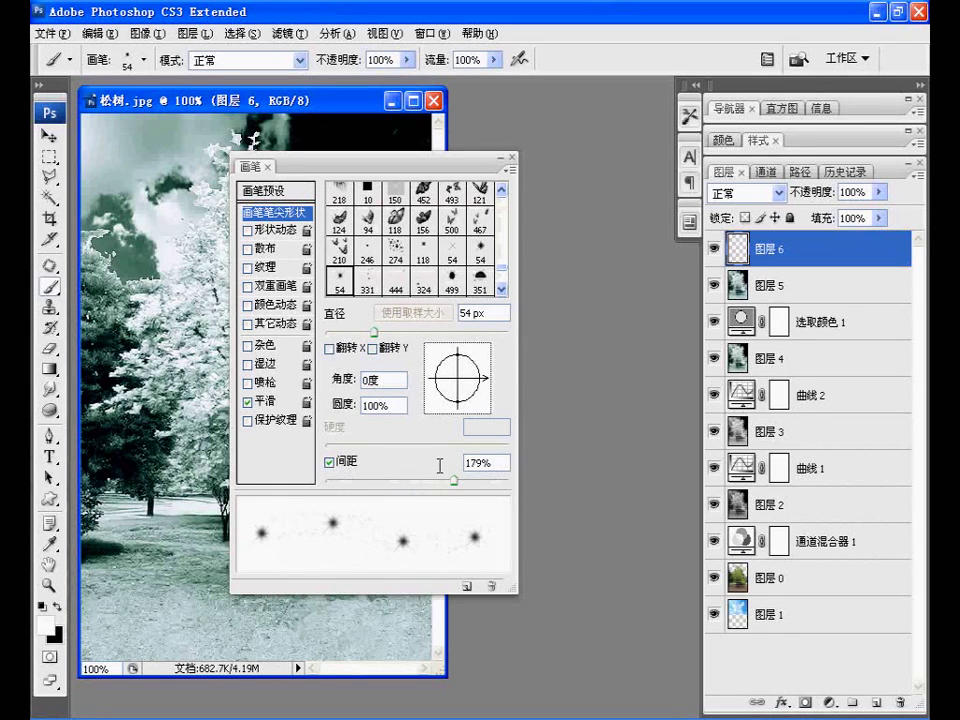
pyautogui.write('21')
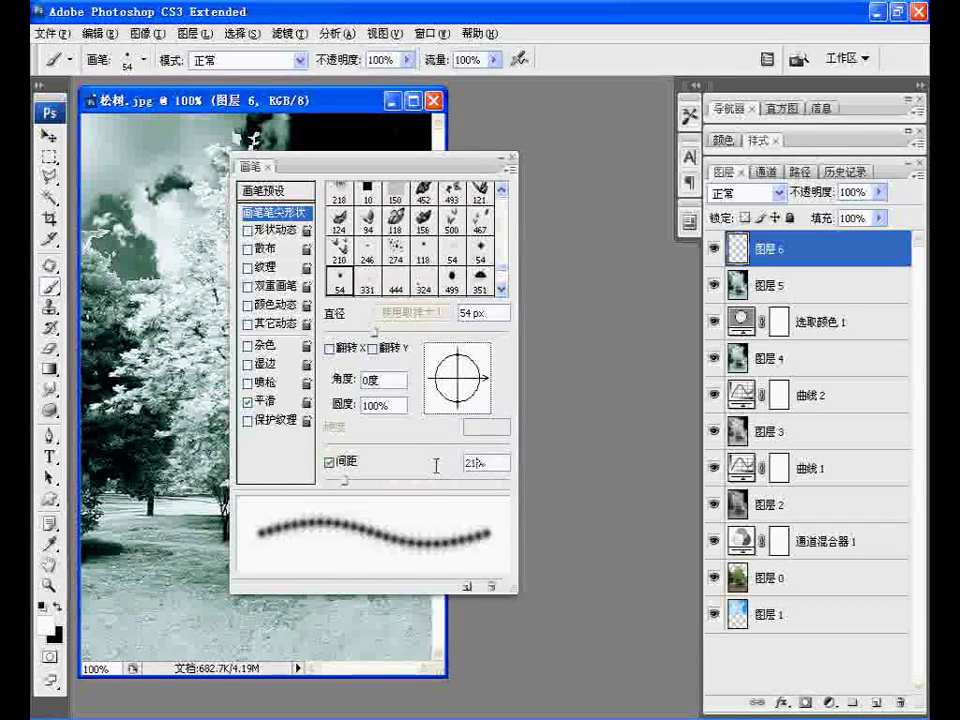
pyautogui.write('0')
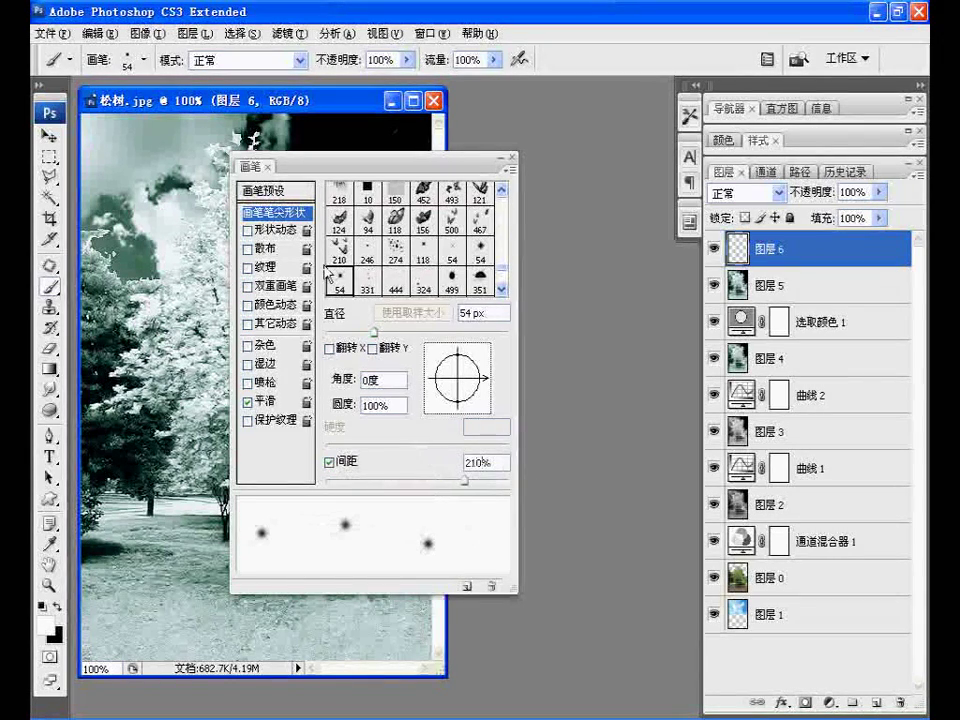
# - Set Shape Dynamics size jitter to 100% and angle jitter to 28%
pyautogui.click(269, 232)
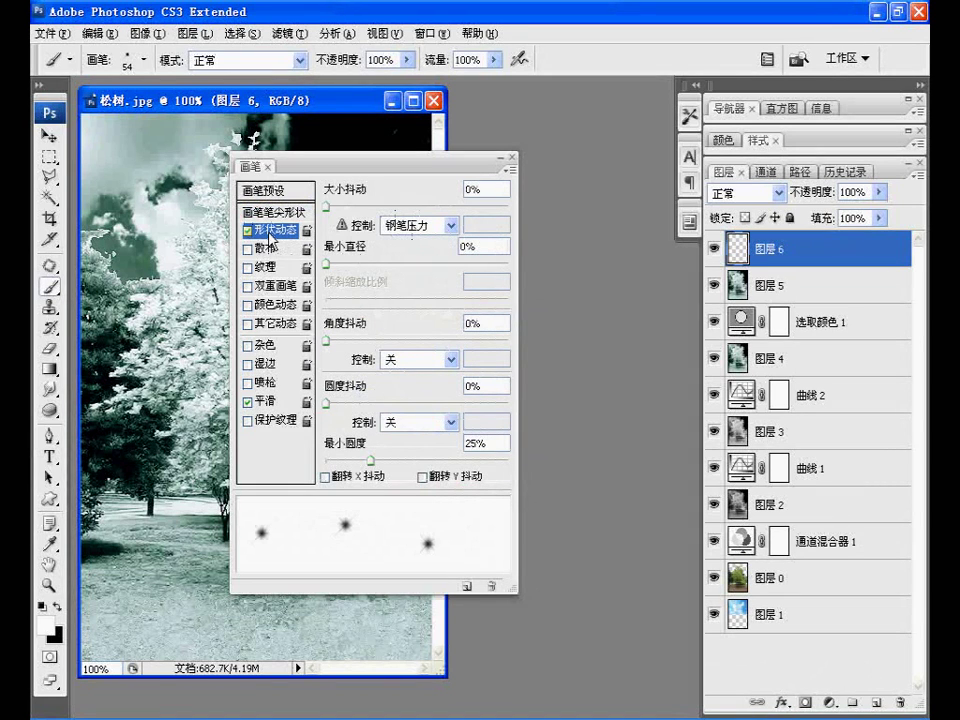
pyautogui.moveTo(325, 207); pyautogui.dragTo(510, 208)
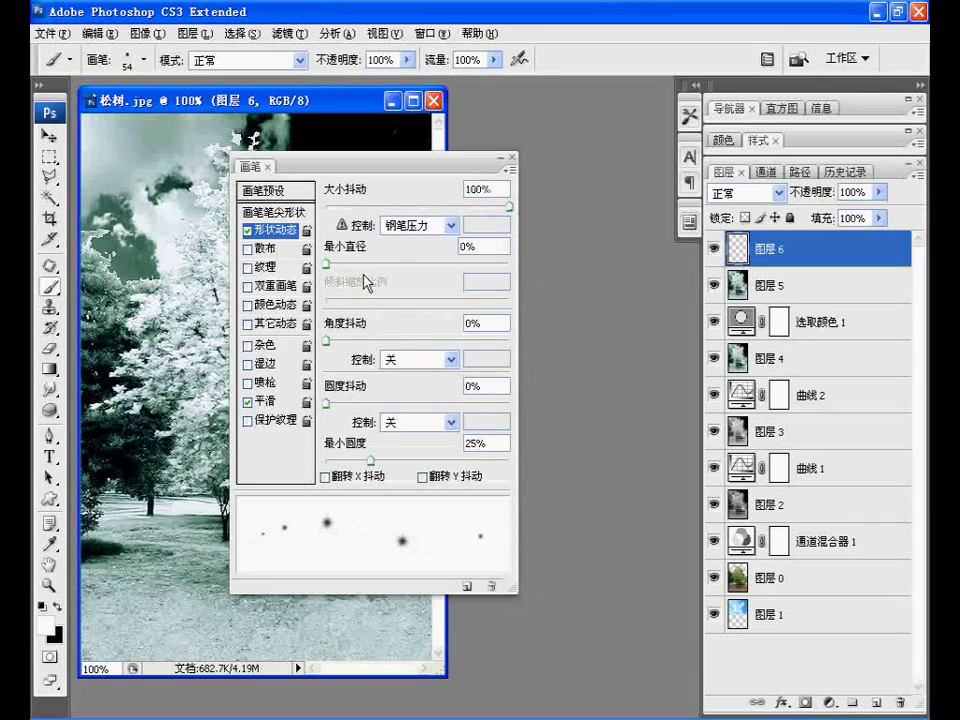
pyautogui.moveTo(326, 341); pyautogui.dragTo(381, 344)
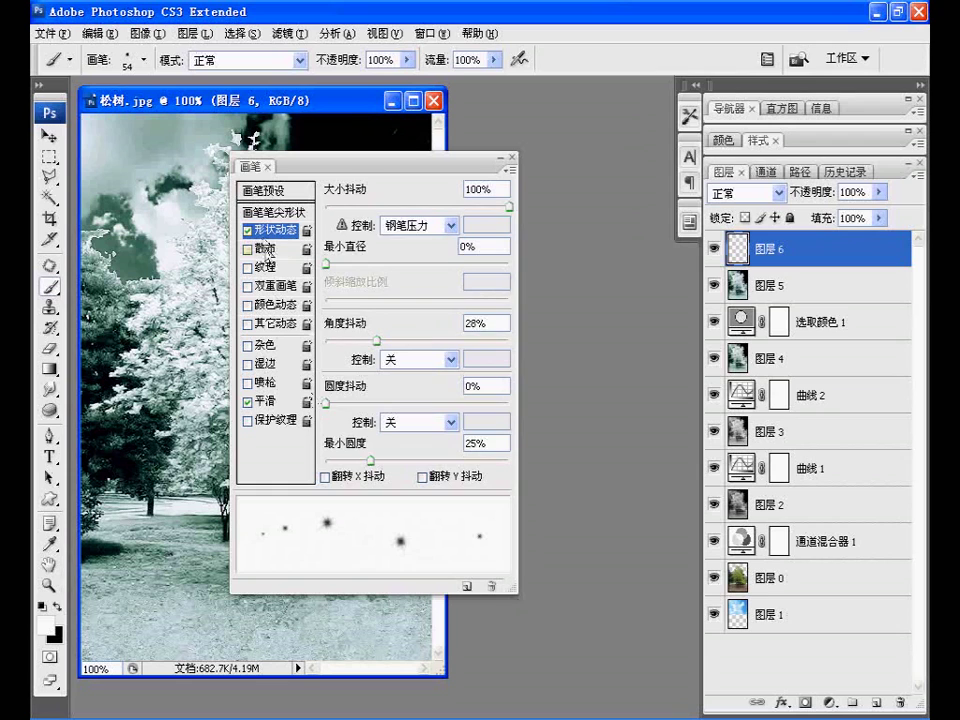
# - Scatter the brush 350% on both axes and close the Brushes panel
pyautogui.click(266, 249)
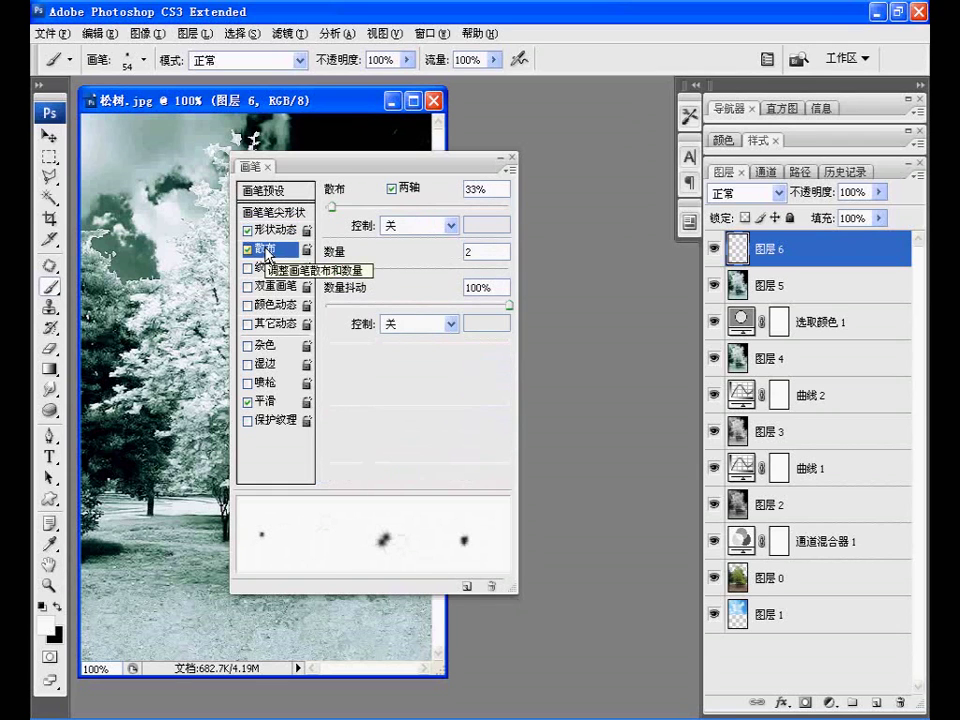
pyautogui.moveTo(330, 207); pyautogui.dragTo(390, 206)
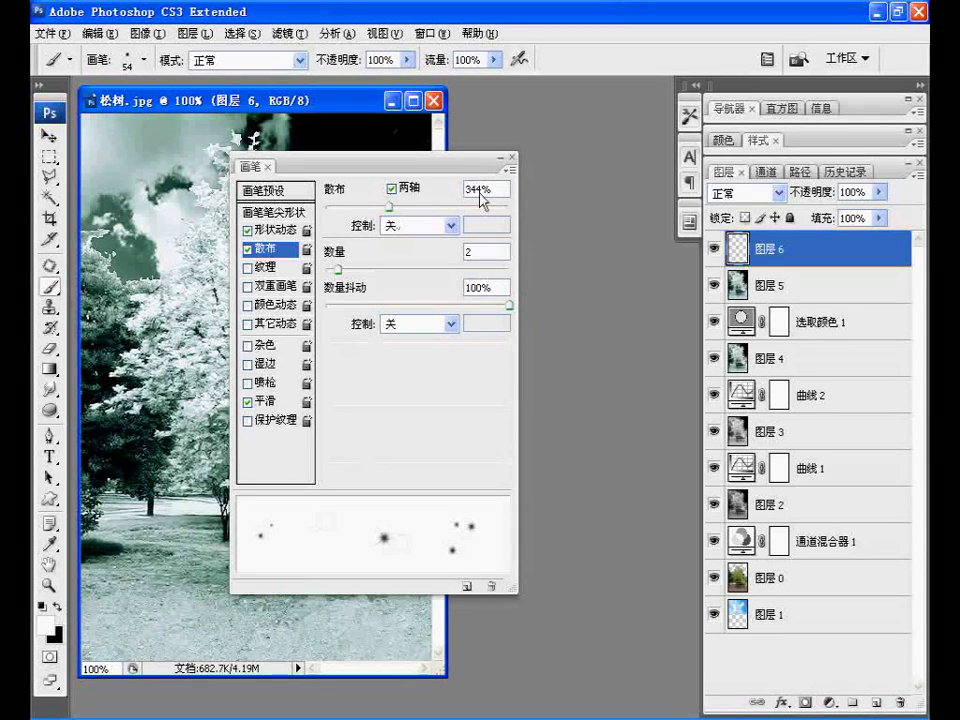
pyautogui.doubleClick(479, 190)
pyautogui.write('350')
pyautogui.press('Tab')
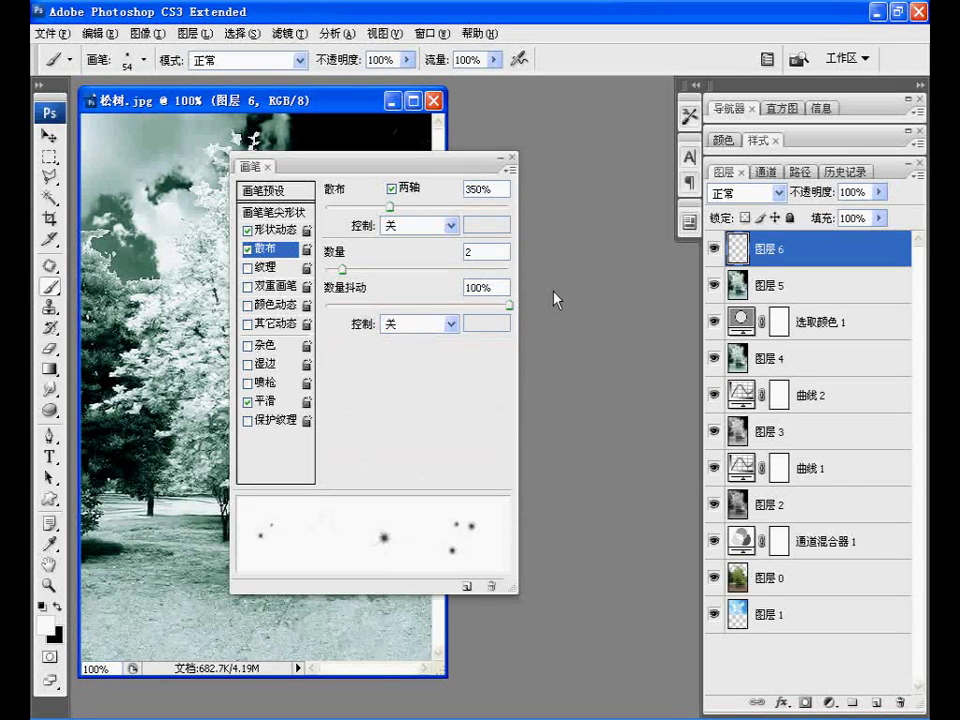
pyautogui.press('F5')
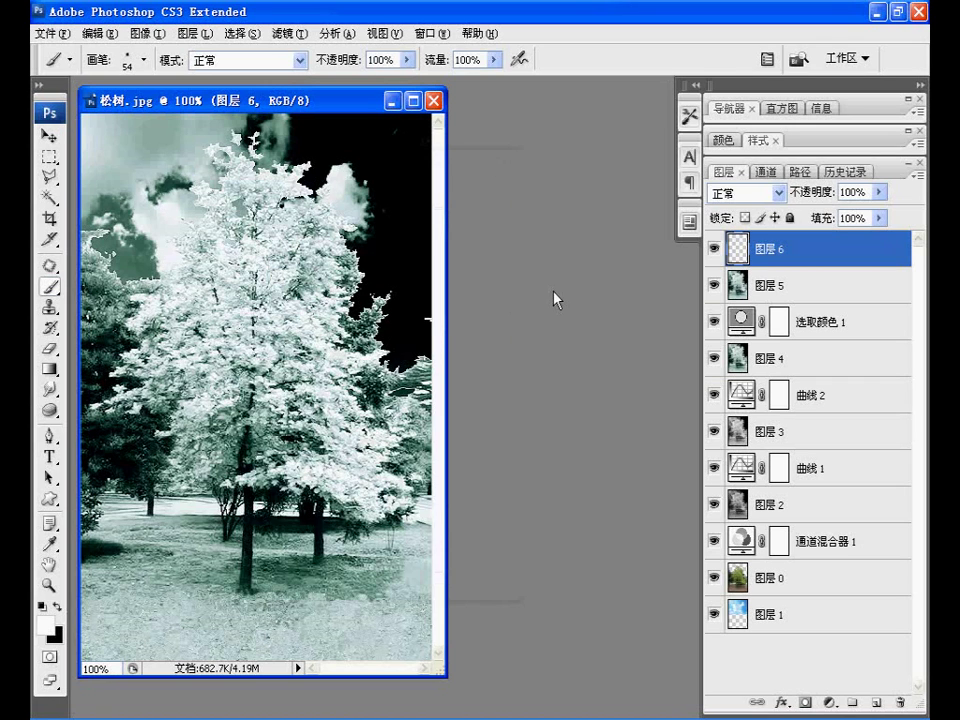